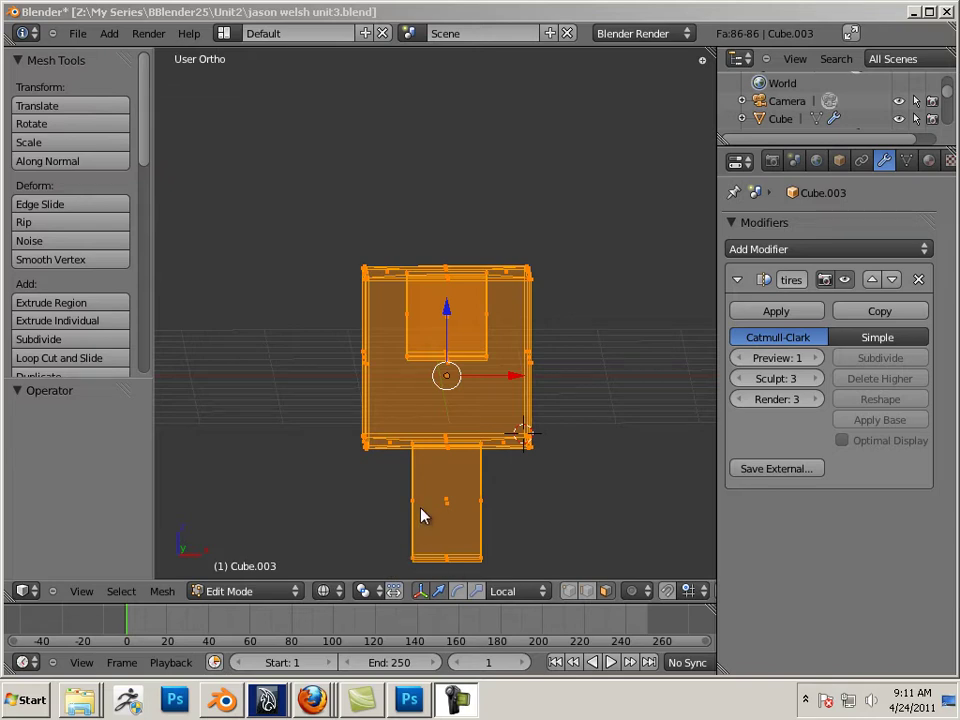
# Step: Switch the viewport to Solid shading and orbit to see the top face with the hole
pyautogui.moveTo(489, 506); pyautogui.dragTo(476, 469, button='middle')
pyautogui.click(323, 591)
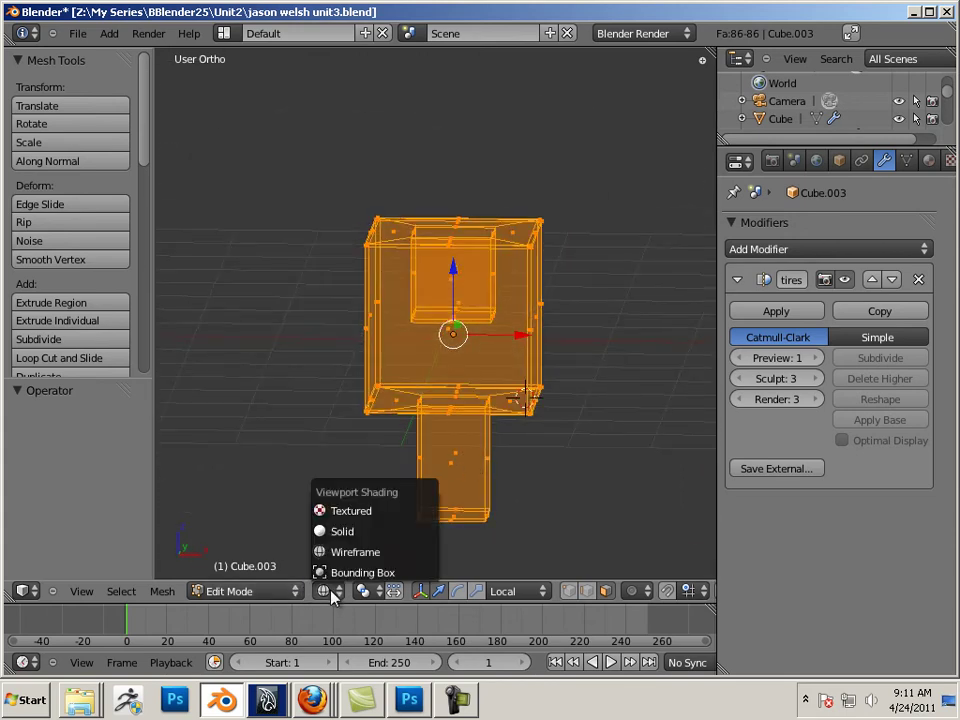
pyautogui.click(346, 531)
pyautogui.moveTo(265, 400); pyautogui.dragTo(432, 412, button='middle')
pyautogui.scroll(-3, 452, 396)
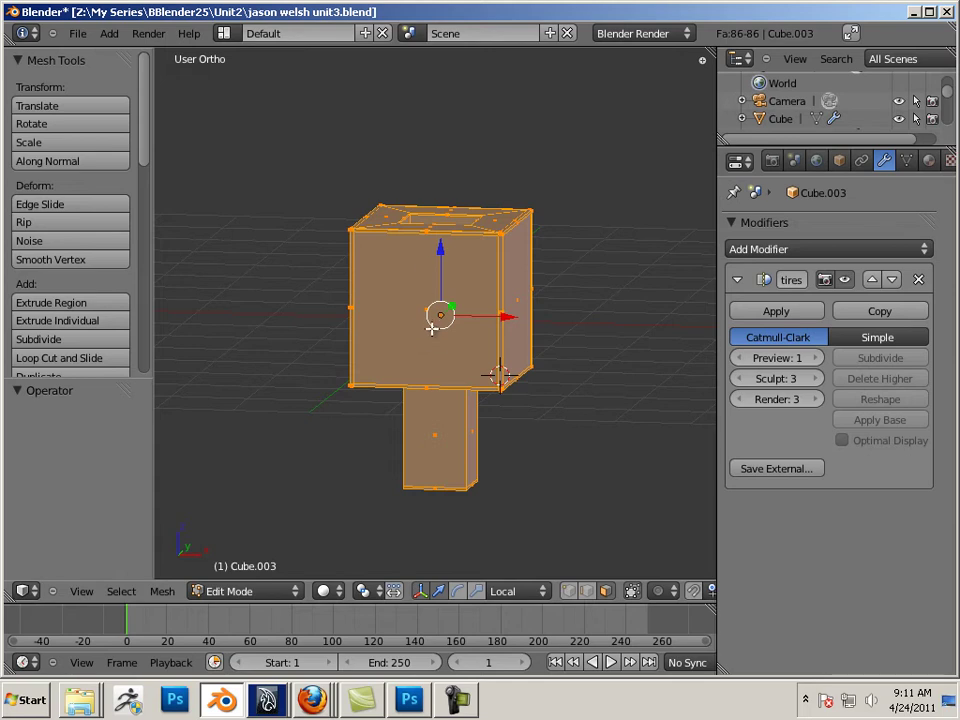
# Step: Flip the whole mesh by scaling it to -1.05 along local Z, then return to Object Mode
pyautogui.press('s')
pyautogui.press('z')
pyautogui.press('z')
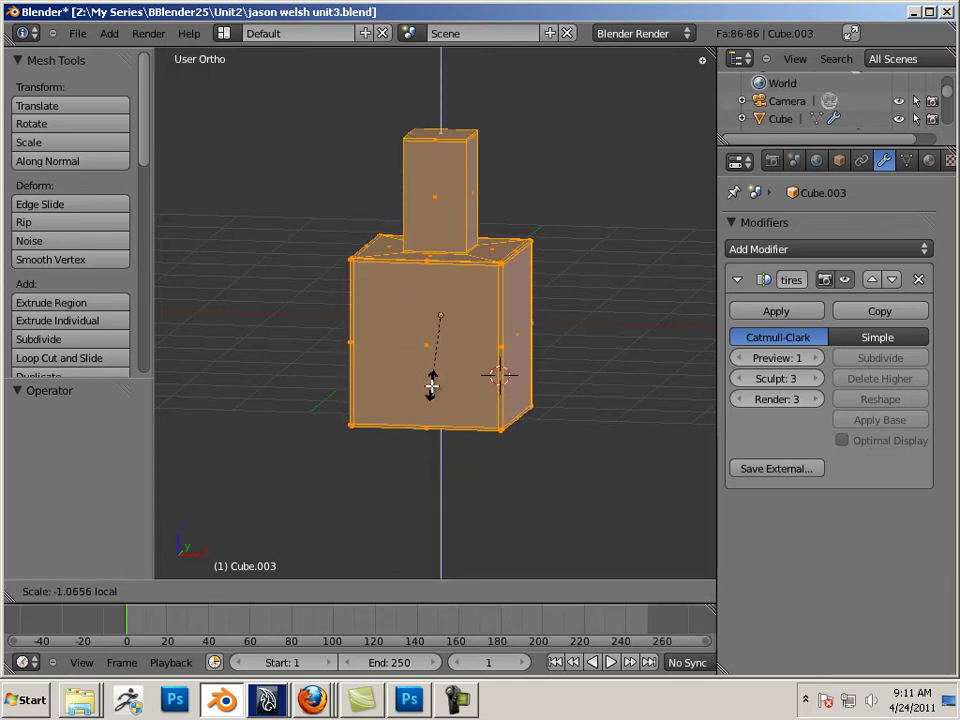
pyautogui.click(431, 380)
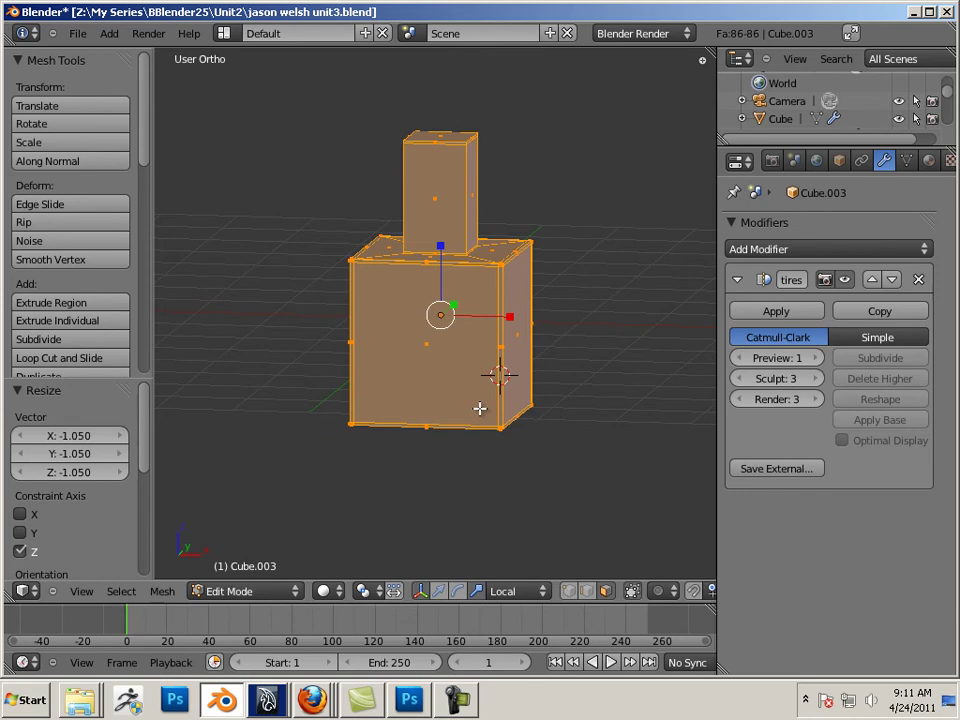
pyautogui.press('Tab')
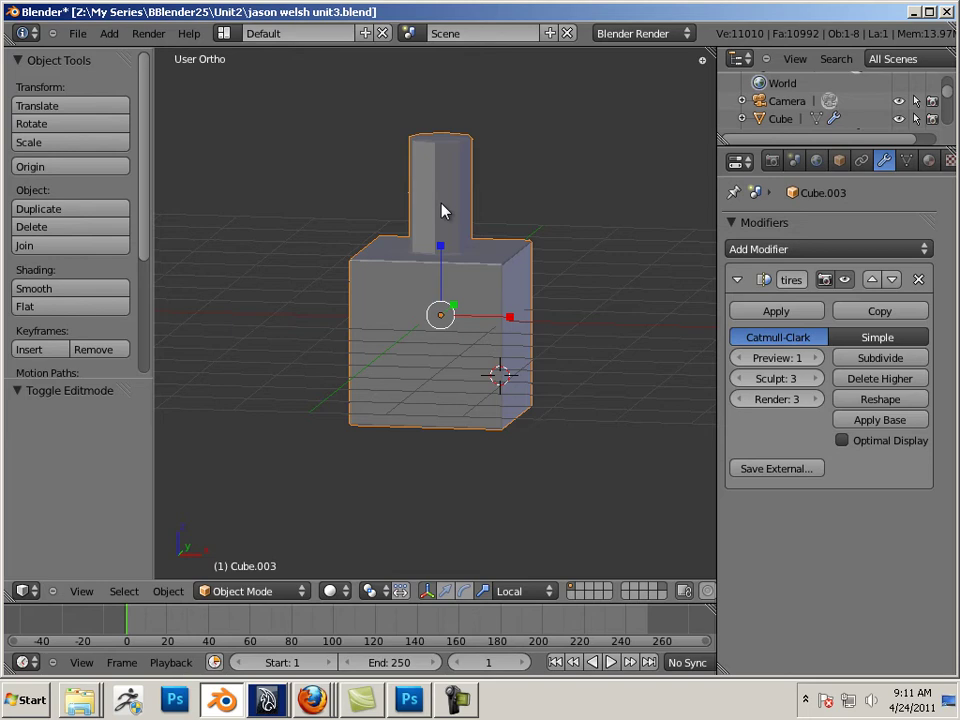
# Step: Add a Mirror modifier set to Z only, then remove it again
pyautogui.click(924, 249)
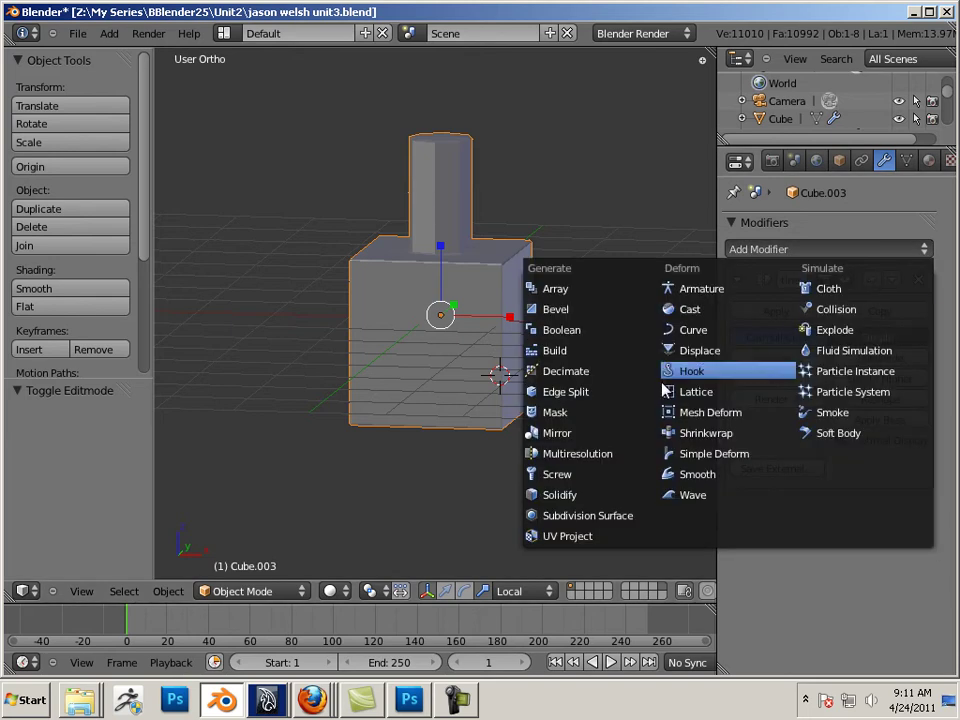
pyautogui.click(621, 433)
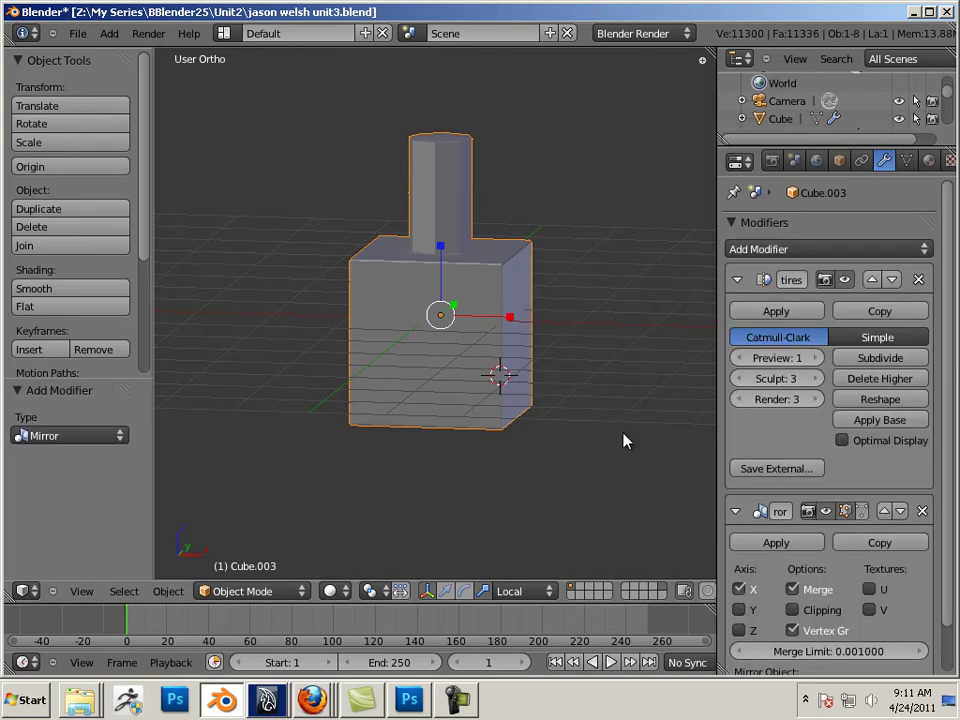
pyautogui.click(738, 589)
pyautogui.click(738, 630)
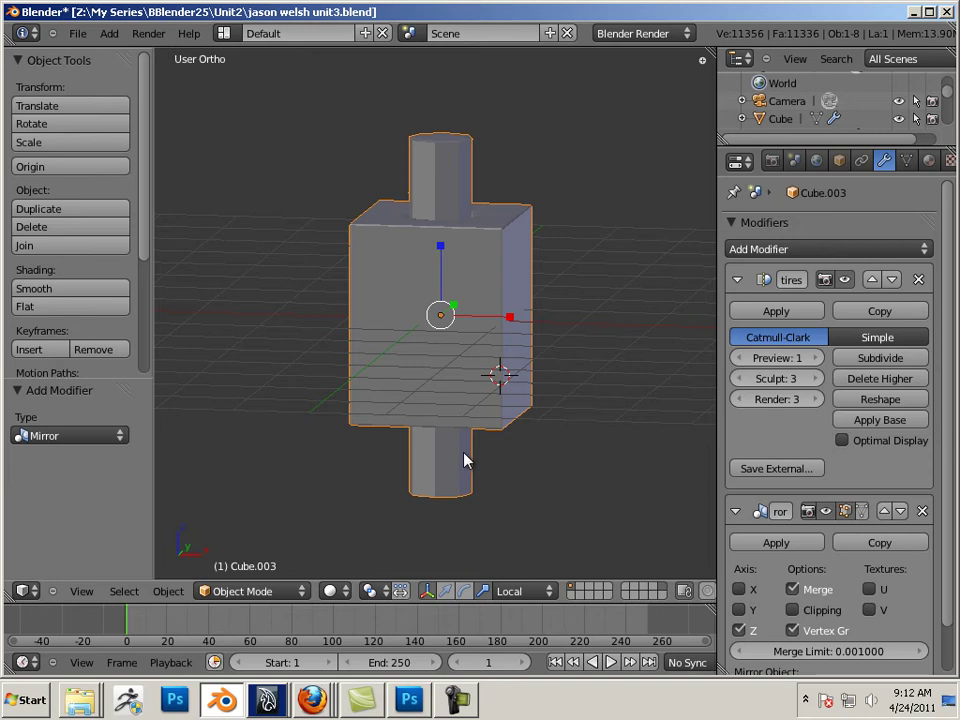
pyautogui.click(922, 511)
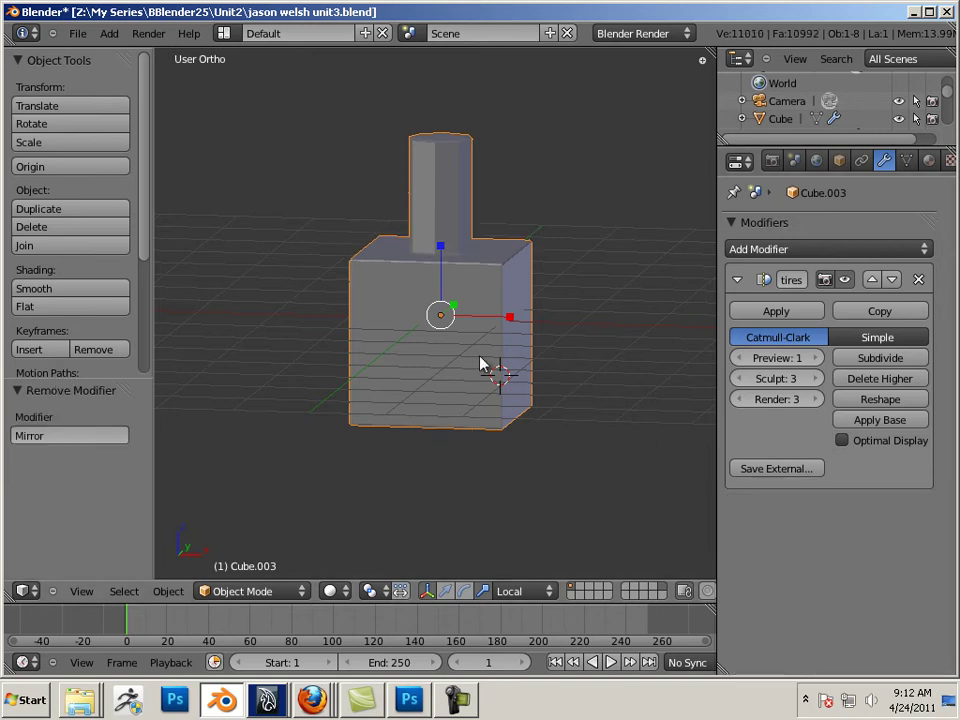
# Step: Flip the mesh back by scaling it to -1.028 along local Z in Edit Mode
pyautogui.press('Tab')
pyautogui.press('s')
pyautogui.press('z')
pyautogui.press('z')
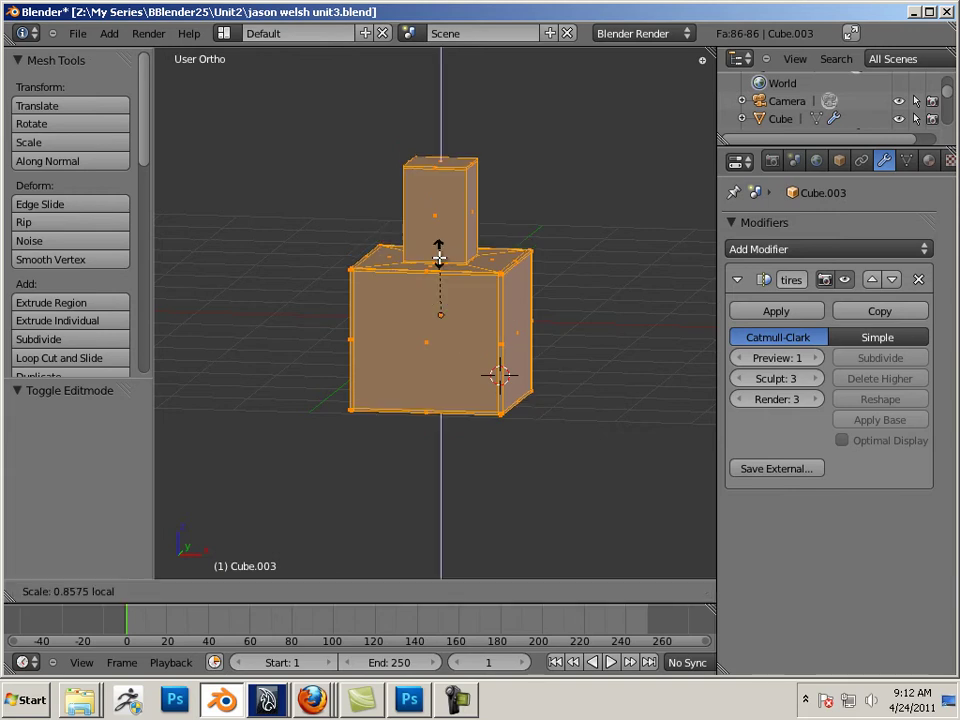
pyautogui.click(437, 390)
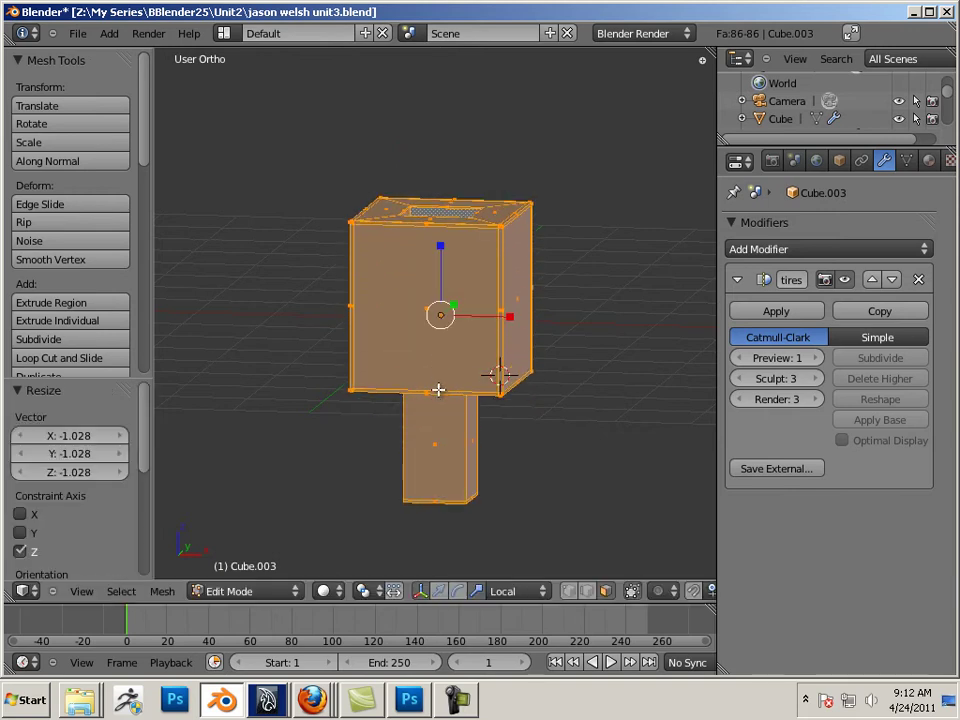
pyautogui.press('Tab')
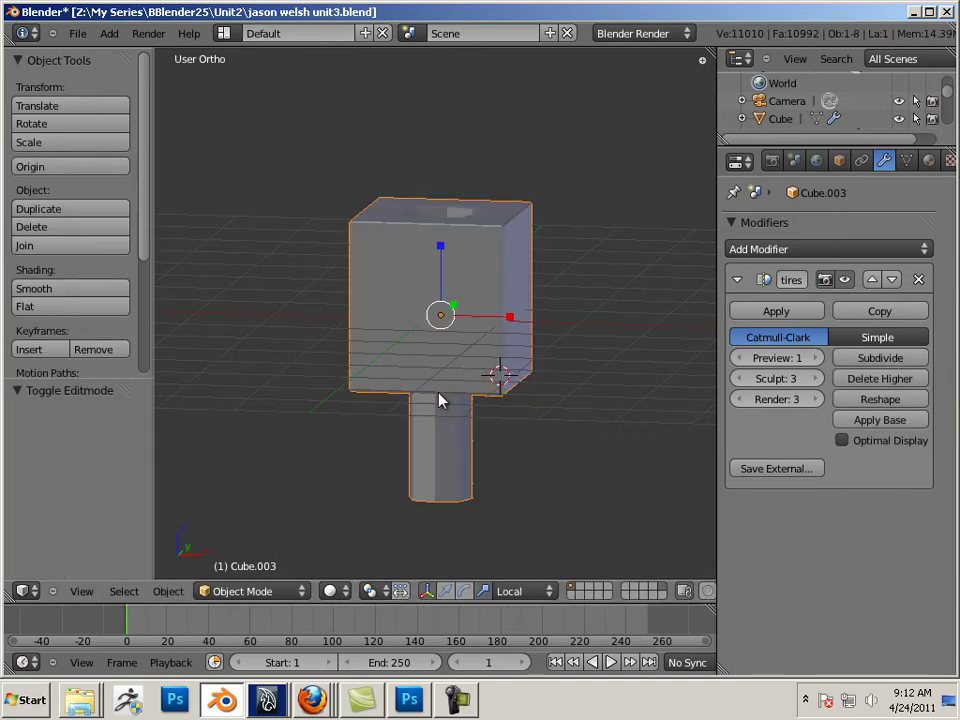
# Step: Try a Z-only Mirror modifier on the mesh, then delete it
pyautogui.click(916, 252)
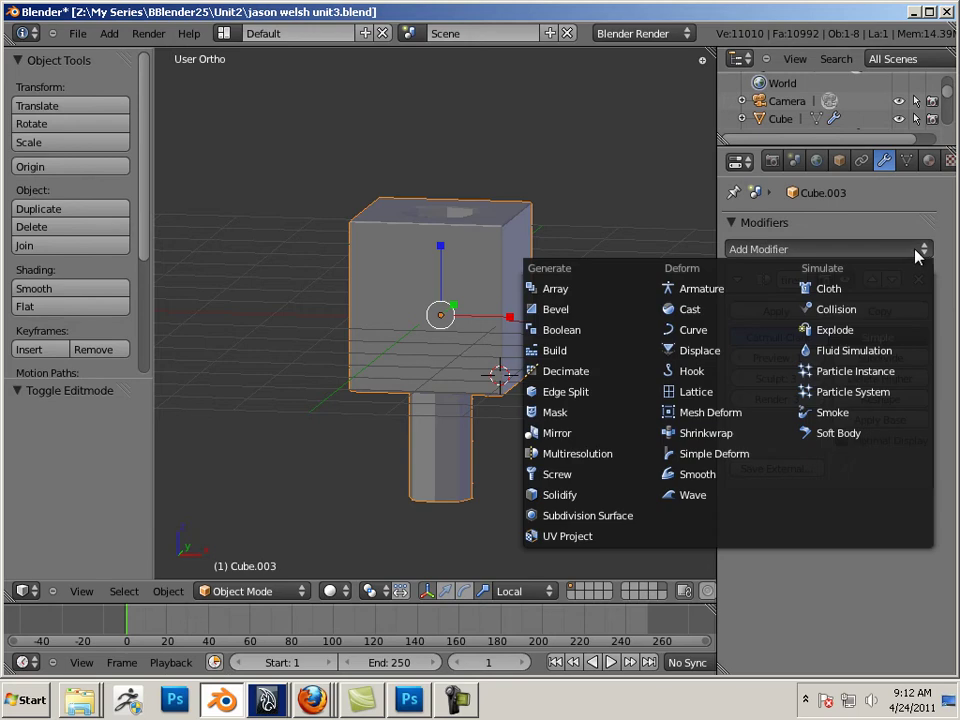
pyautogui.click(552, 433)
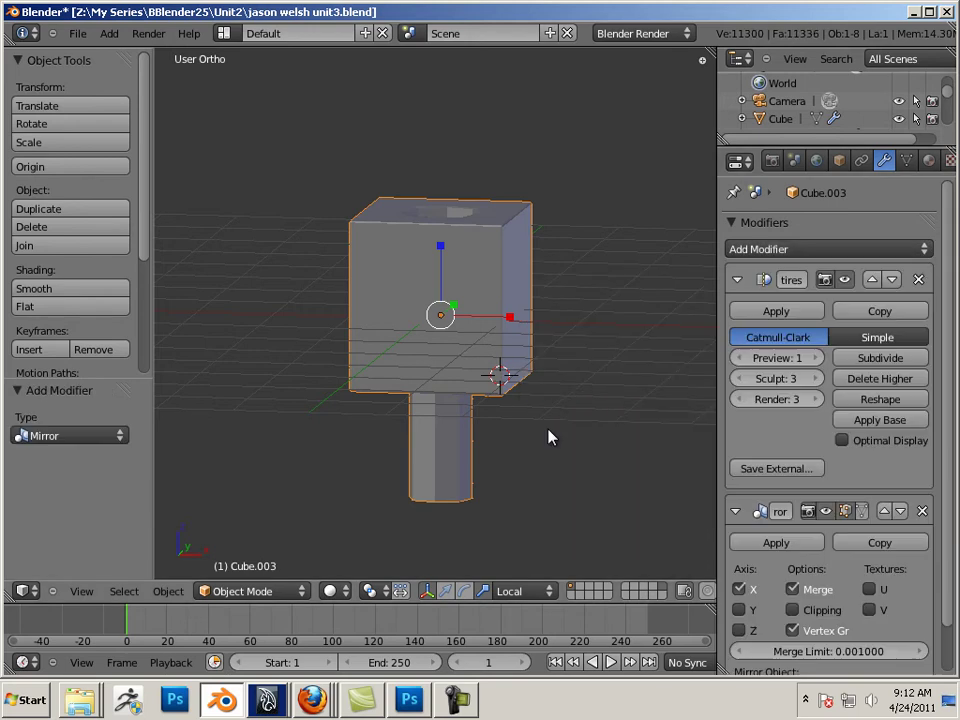
pyautogui.click(739, 630)
pyautogui.click(739, 589)
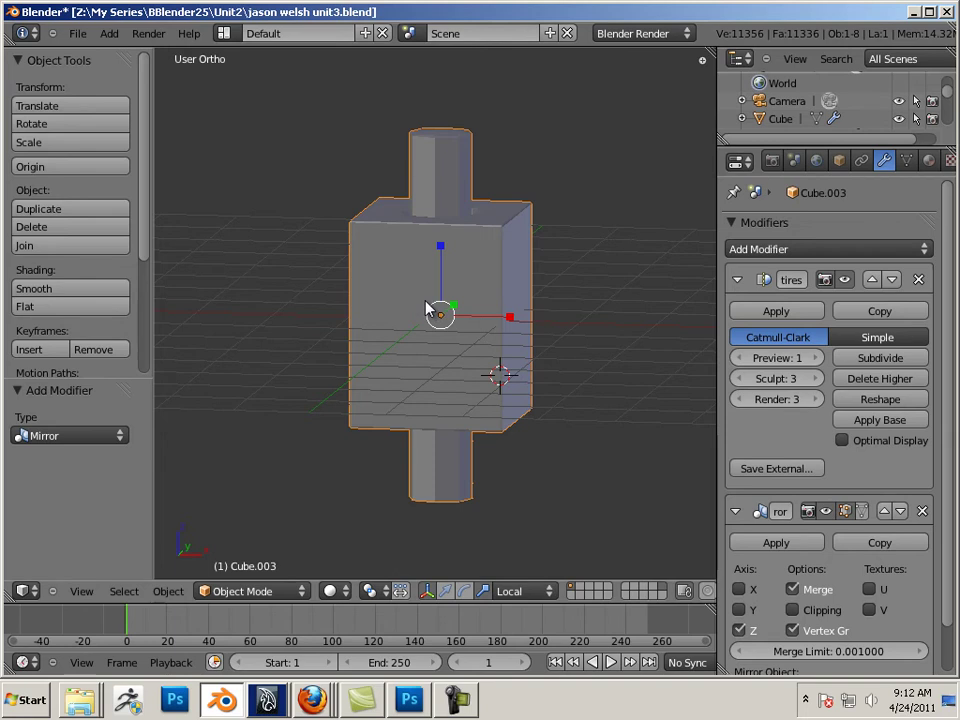
pyautogui.press('Tab')
pyautogui.press('Tab')
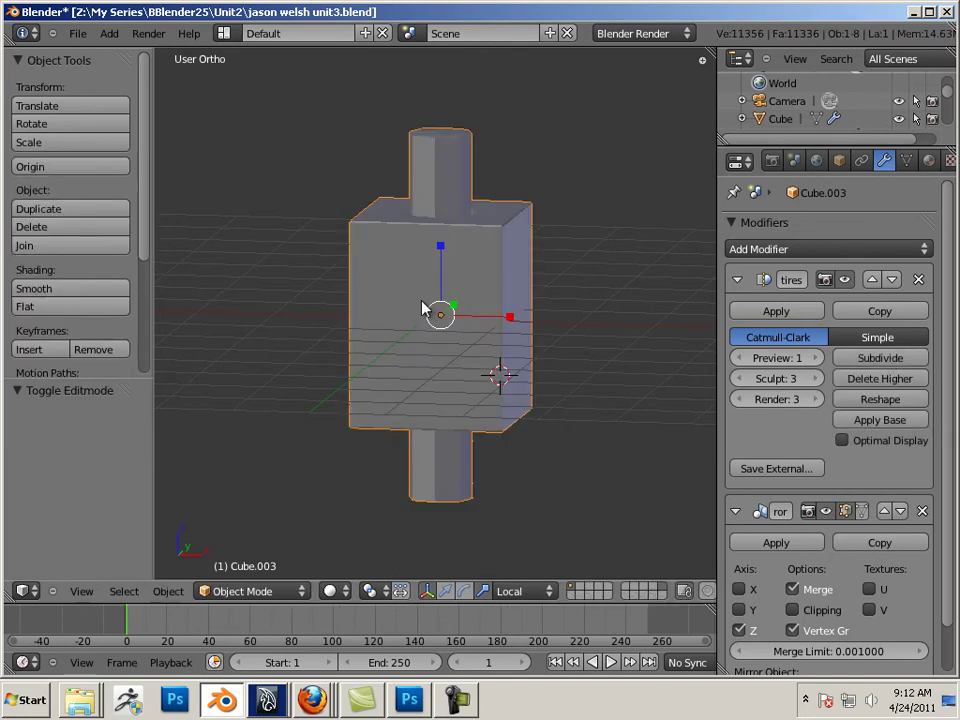
pyautogui.click(921, 511)
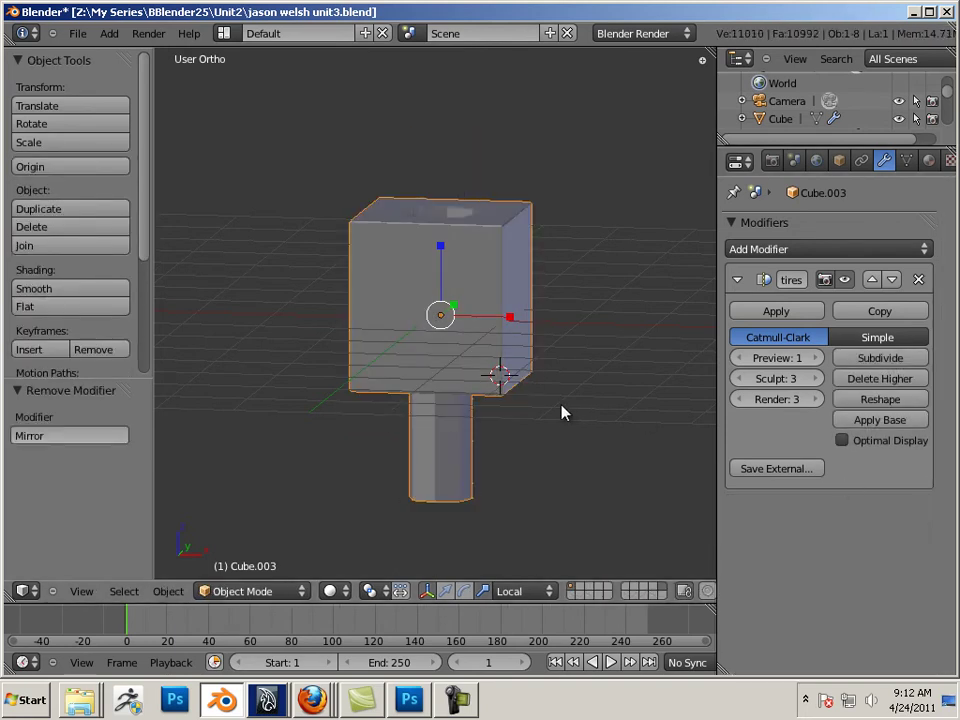
# Step: In front view, move the whole mesh up 1.629 along Z in Edit Mode
pyautogui.press('KP_1')
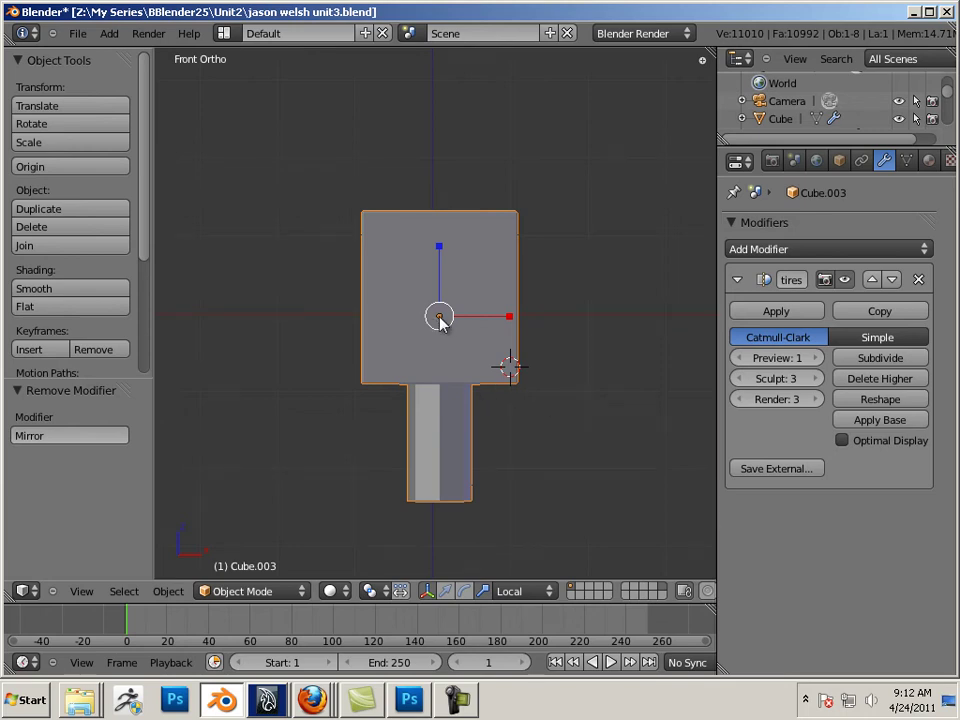
pyautogui.press('Tab')
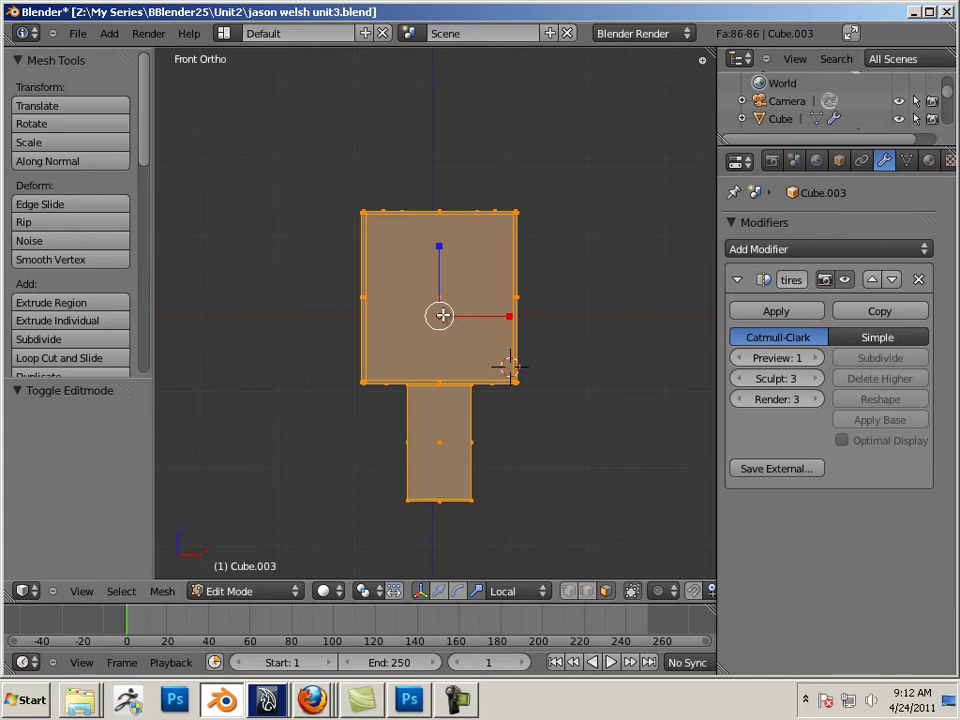
pyautogui.hotkey('ctrl', 'alt', 's')
pyautogui.moveTo(437, 249); pyautogui.dragTo(435, 122)
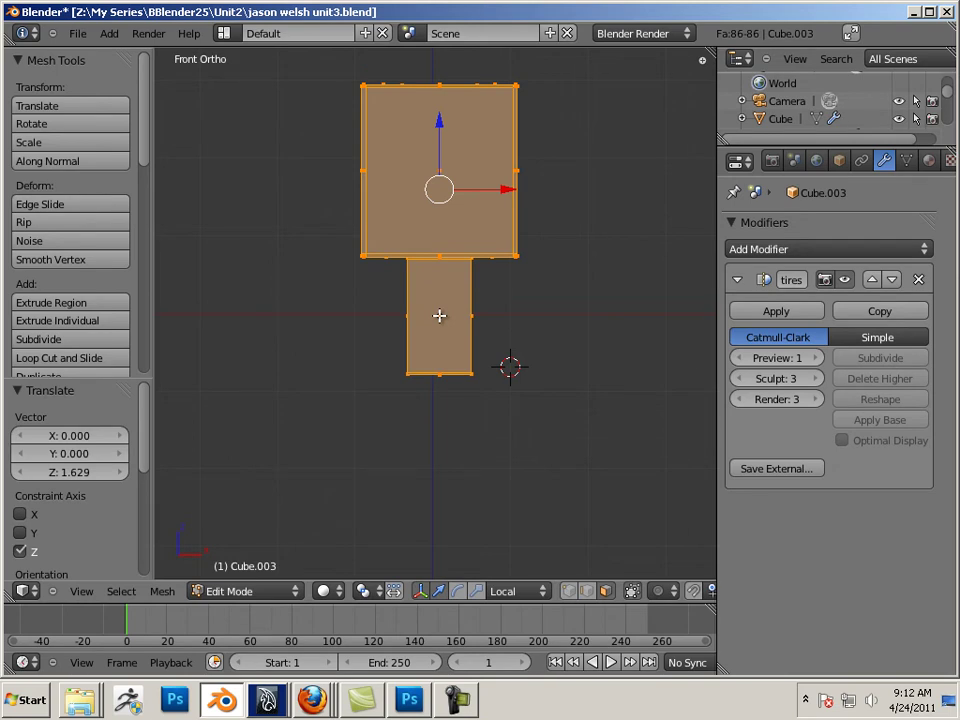
pyautogui.press('Tab')
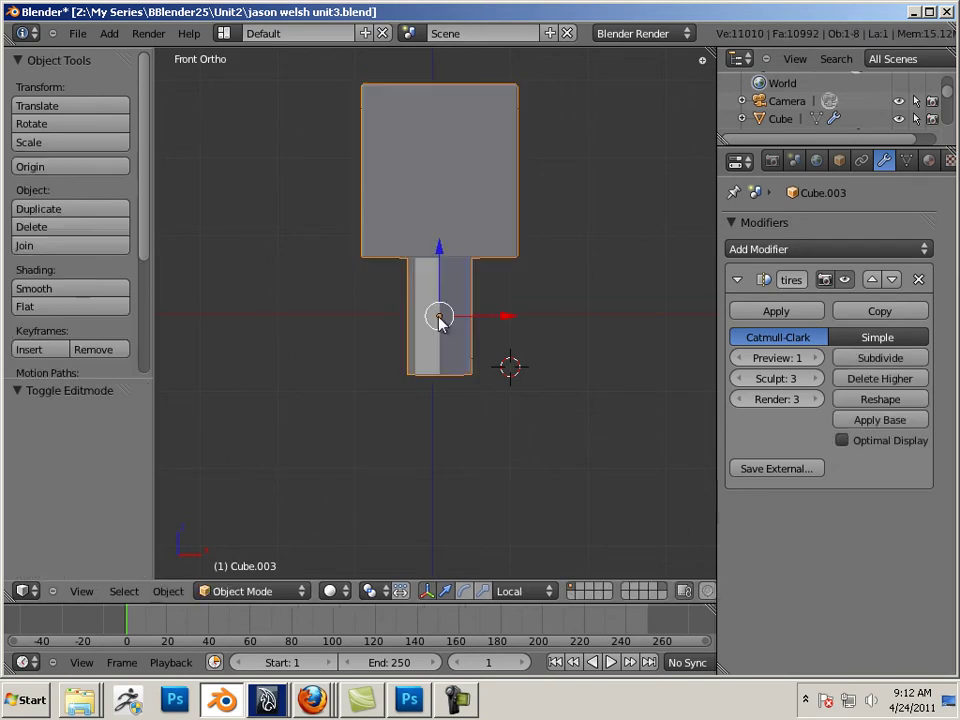
# Step: Add a Mirror modifier with only Z enabled, creating a second block below the peg
pyautogui.click(822, 250)
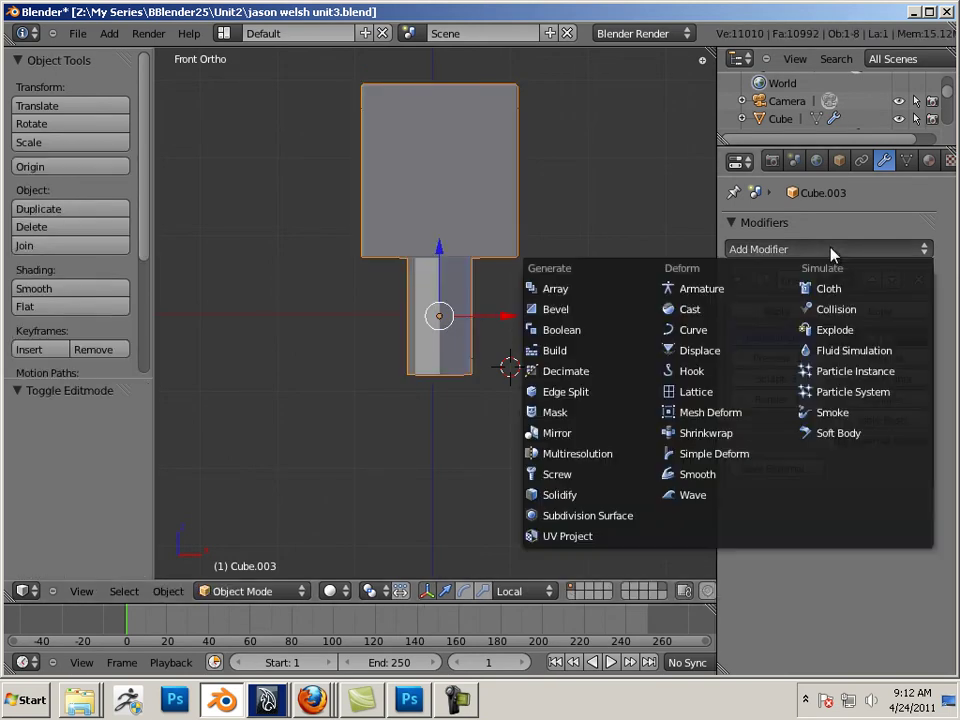
pyautogui.click(598, 433)
pyautogui.click(739, 630)
pyautogui.click(739, 589)
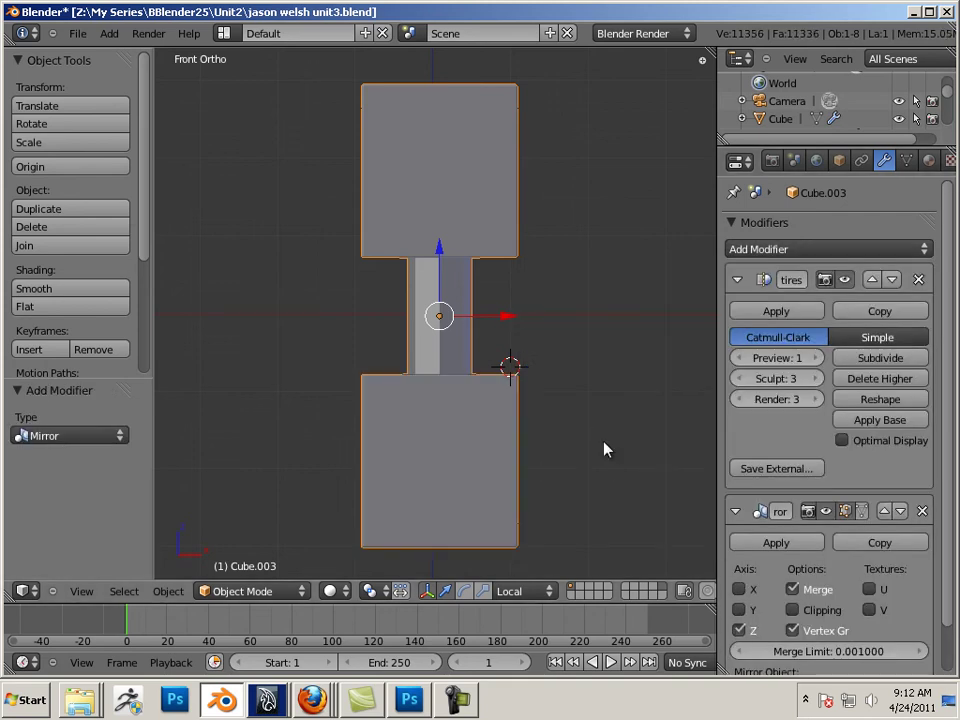
pyautogui.moveTo(538, 204); pyautogui.dragTo(469, 255, button='middle')
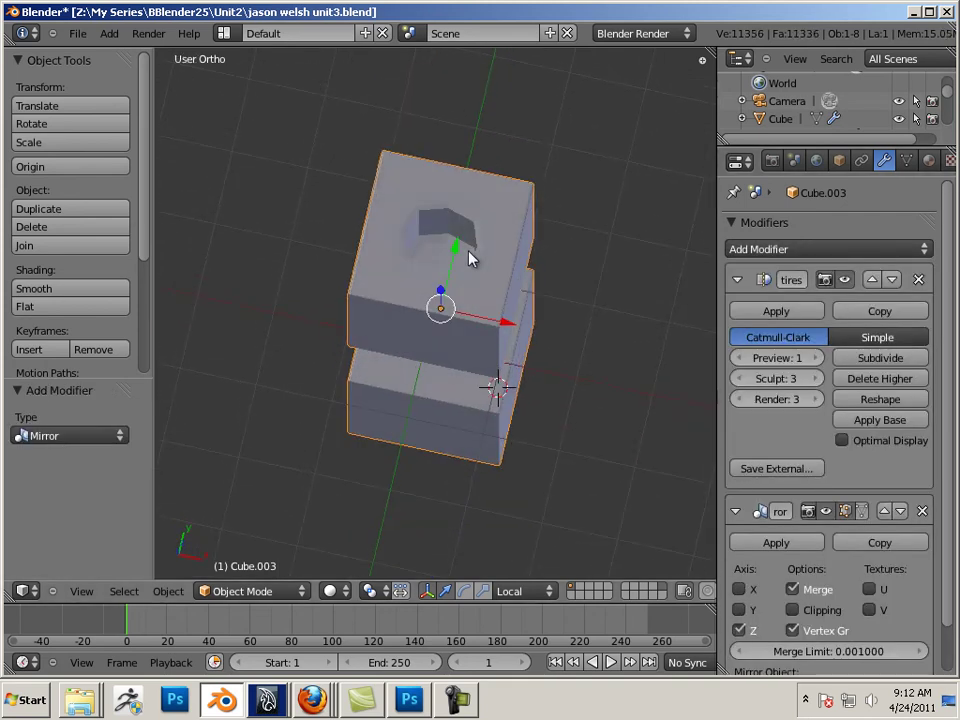
# Step: In Edit Mode, move the selected mesh along Z from a near-front view
pyautogui.moveTo(412, 482); pyautogui.dragTo(476, 281, button='middle')
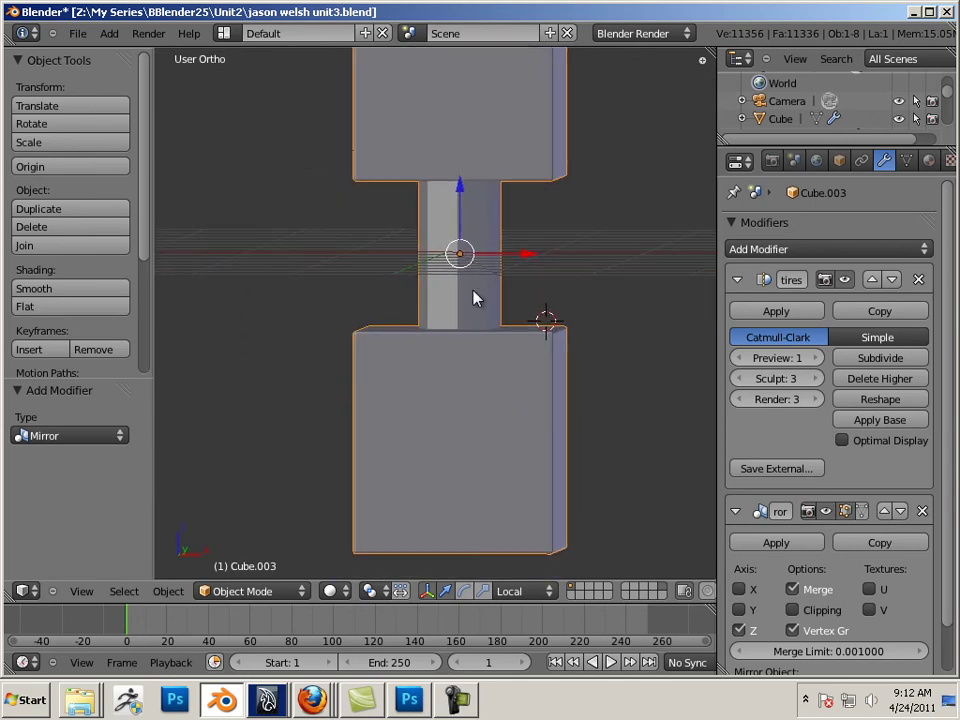
pyautogui.press('Tab')
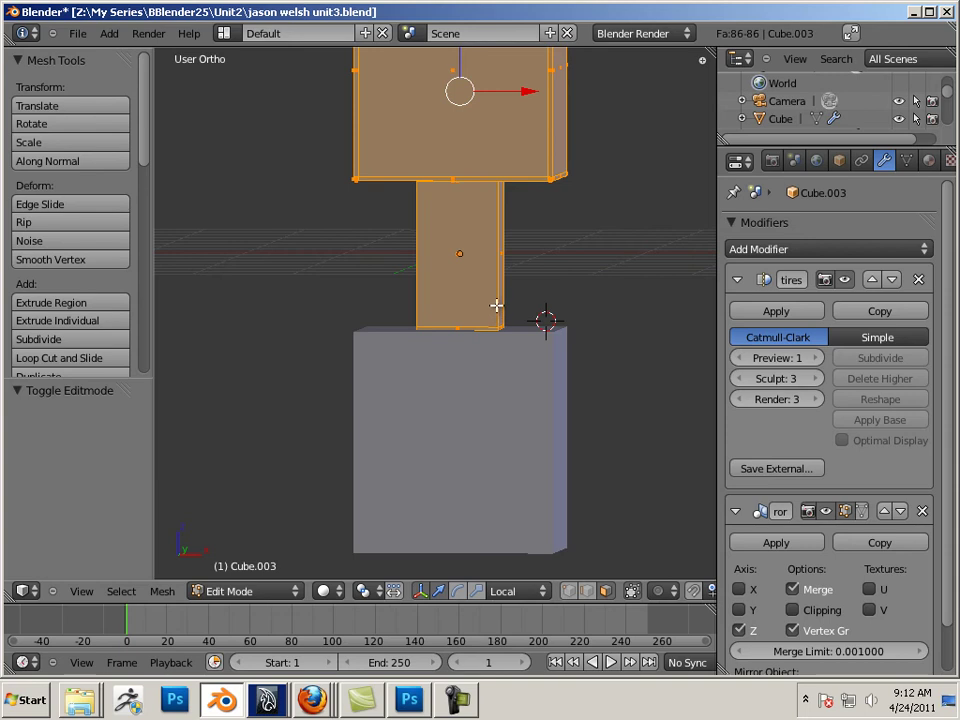
pyautogui.moveTo(496, 305); pyautogui.dragTo(495, 302, button='middle')
pyautogui.press('g')
pyautogui.press('z')
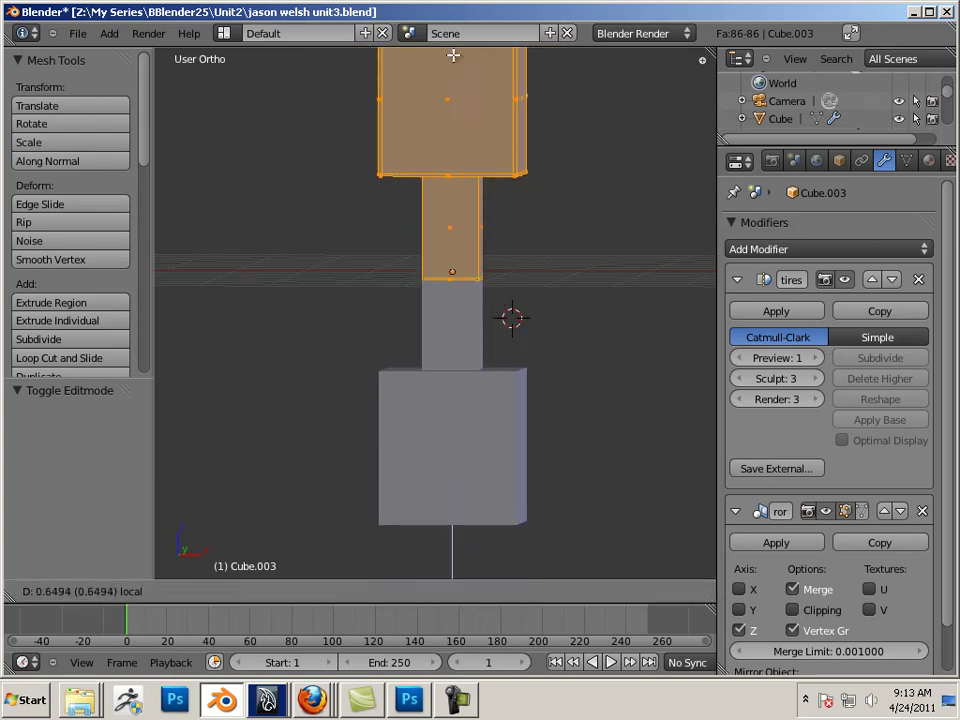
pyautogui.click(501, 118)
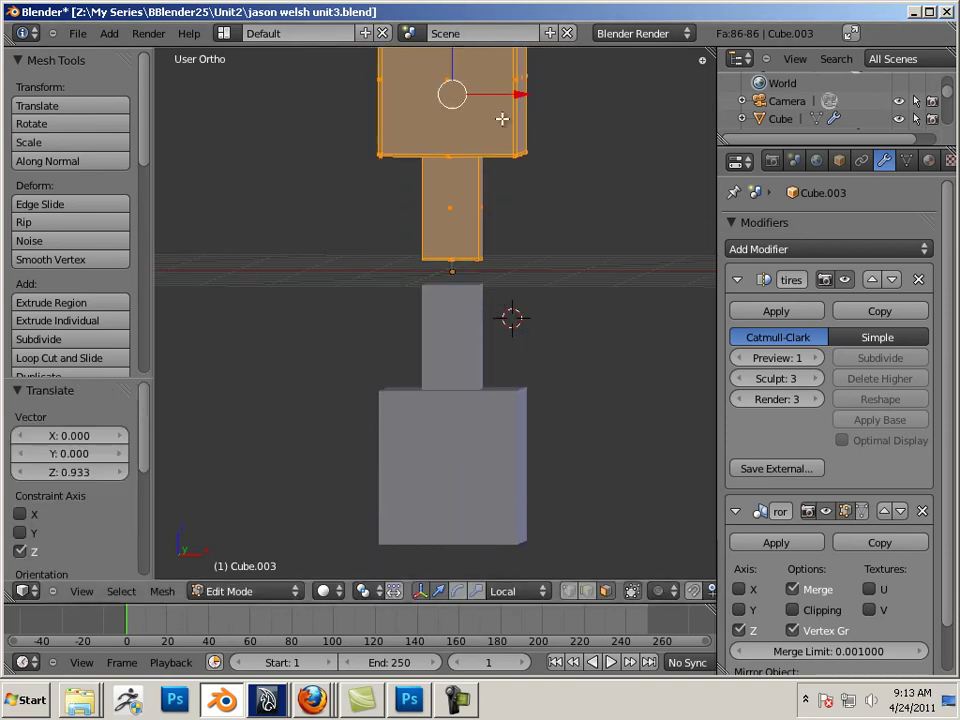
# Step: Raise the Z mirror's Merge Limit to 0.333
pyautogui.click(855, 654)
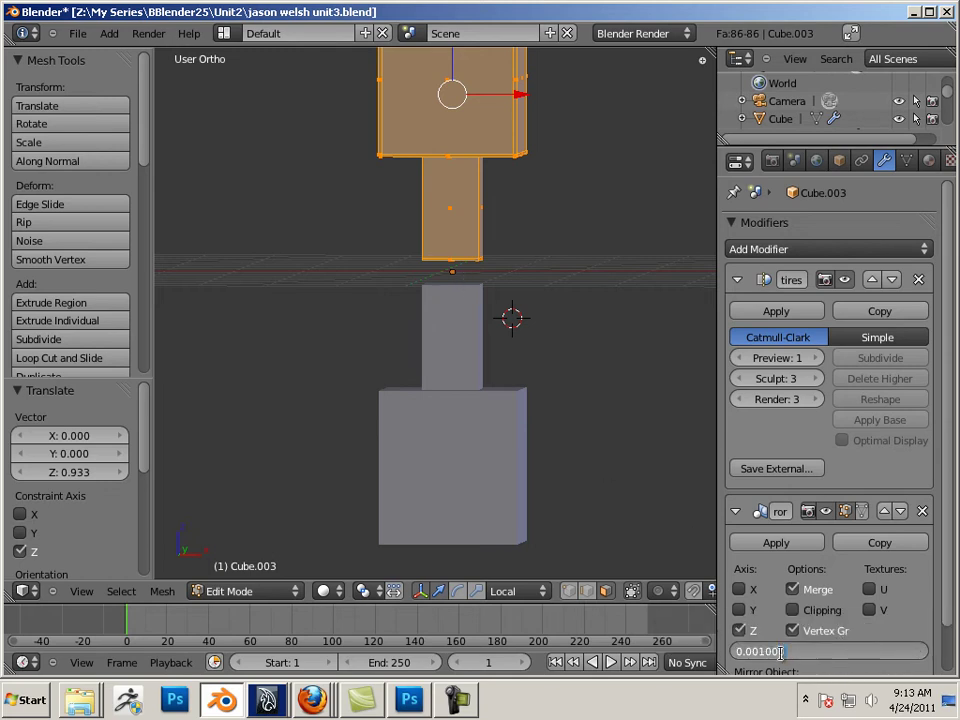
pyautogui.press('Return')
pyautogui.moveTo(847, 656); pyautogui.dragTo(957, 663)
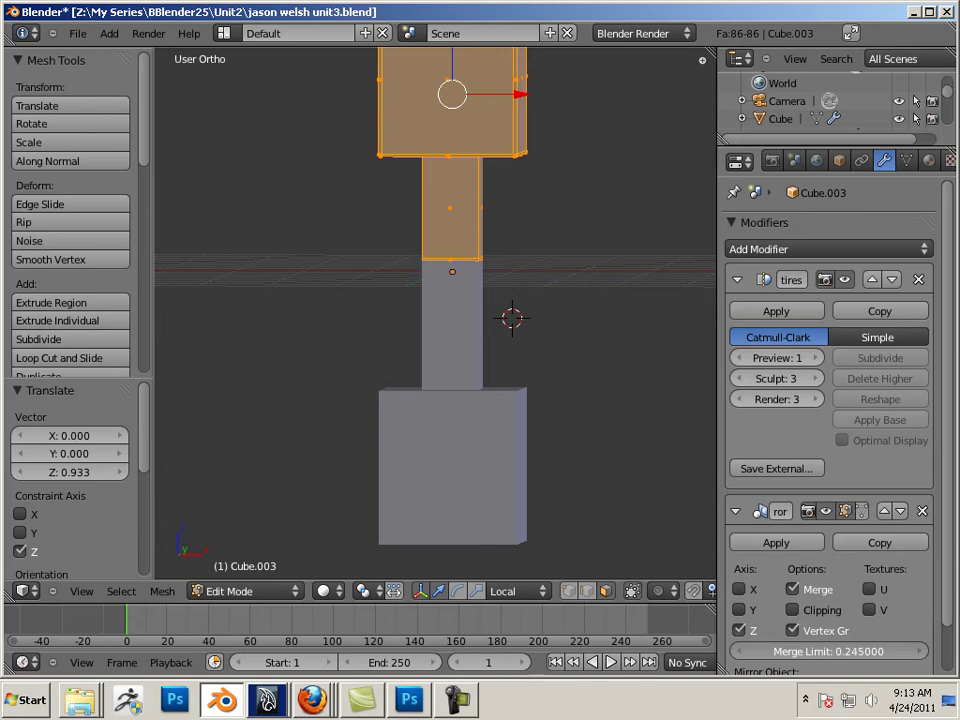
pyautogui.moveTo(851, 653); pyautogui.dragTo(874, 655)
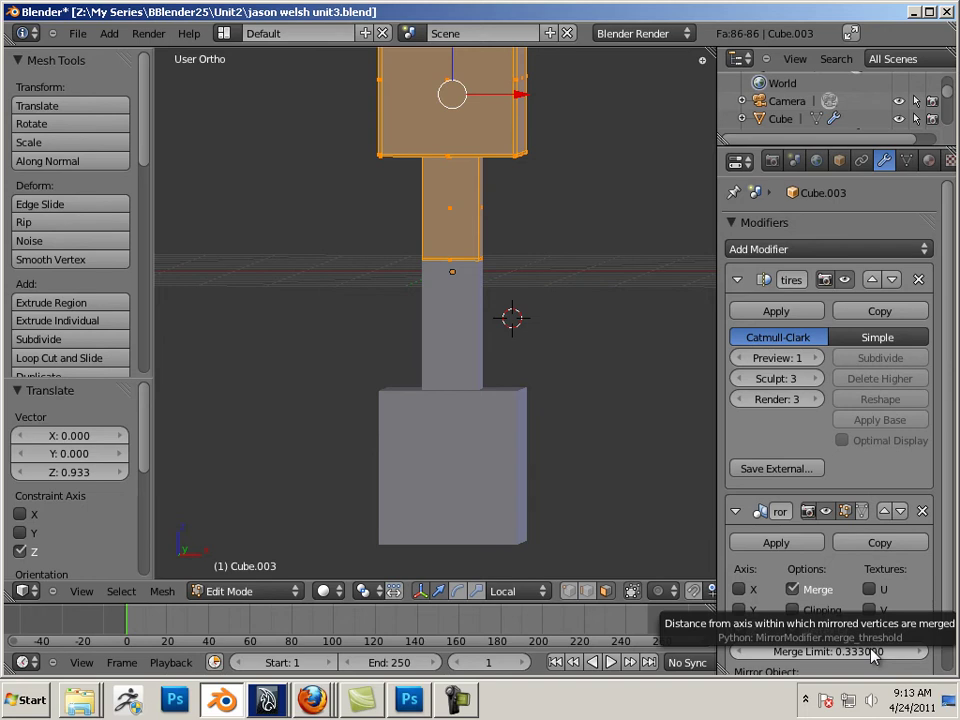
# Step: Lower the upper block and peg to Z -0.379 and inspect the join in Object Mode
pyautogui.press('g')
pyautogui.press('z')
pyautogui.press('z')
pyautogui.click(448, 92)
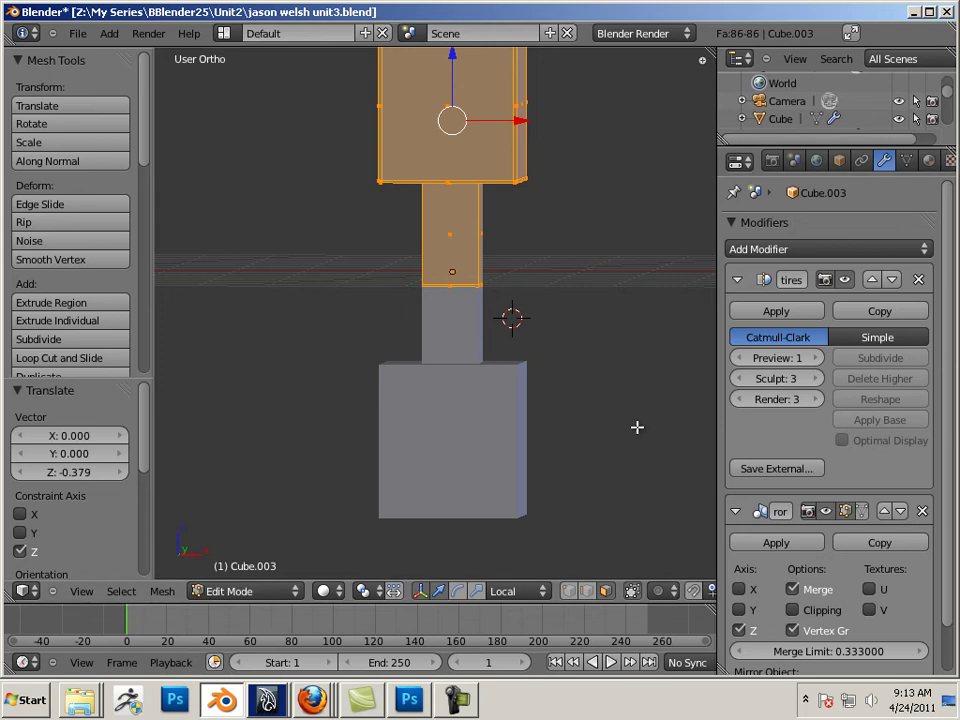
pyautogui.press('Tab')
pyautogui.moveTo(611, 411); pyautogui.dragTo(521, 418, button='middle')
pyautogui.scroll(4, 585, 438)
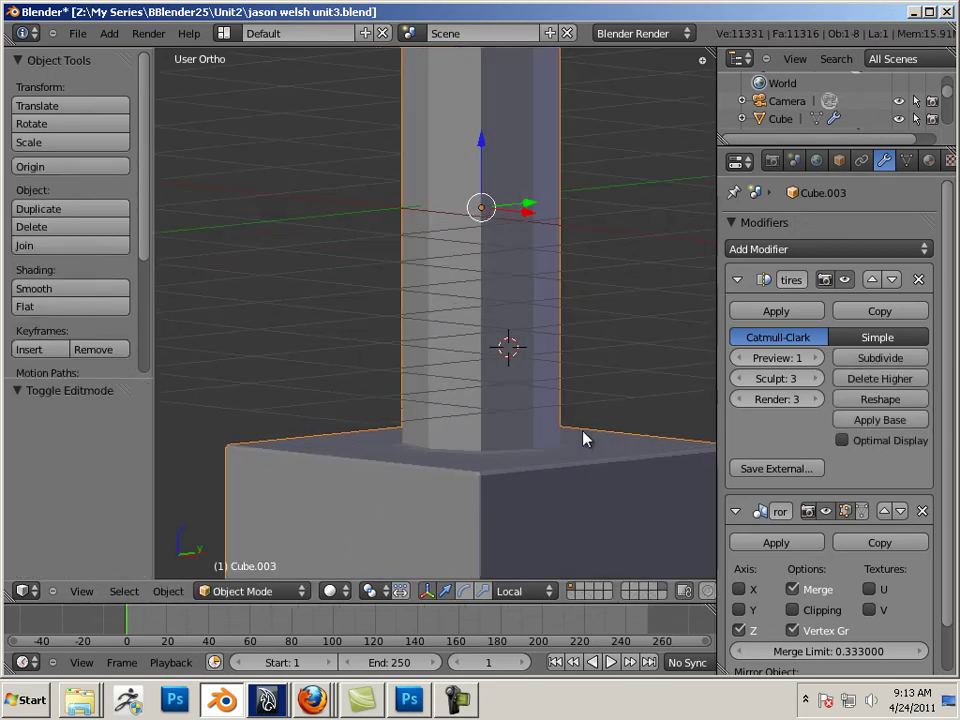
# Step: Apply the Z Mirror modifier on Cube.003, then pan and zoom in on the column
pyautogui.click(777, 543)
pyautogui.keyDown('shift'); pyautogui.moveTo(621, 294); pyautogui.dragTo(606, 356, button='middle'); pyautogui.keyUp('shift')
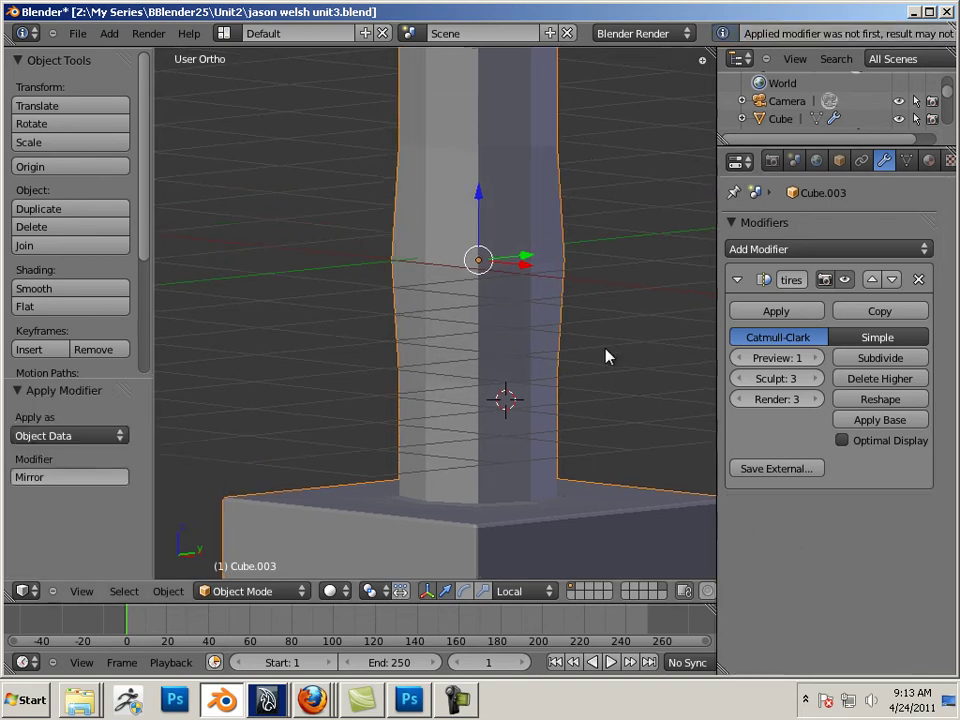
pyautogui.scroll(4, 606, 356)
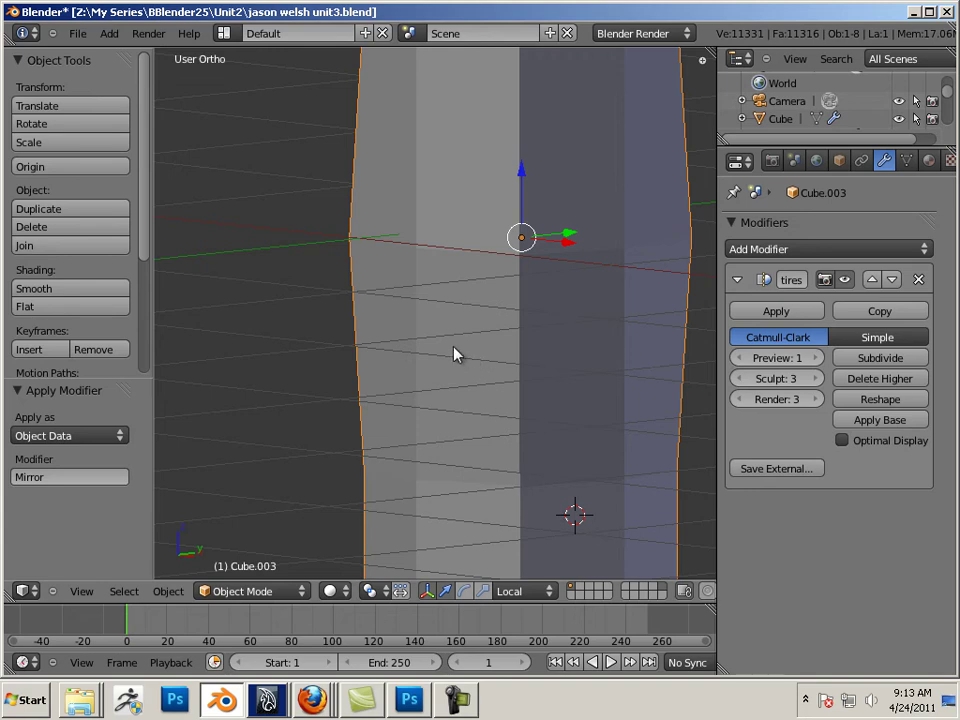
# Step: Centre Cube.003 in front view and switch the viewport to Wireframe shading
pyautogui.press('KP_1')
pyautogui.press('KP_Decimal')
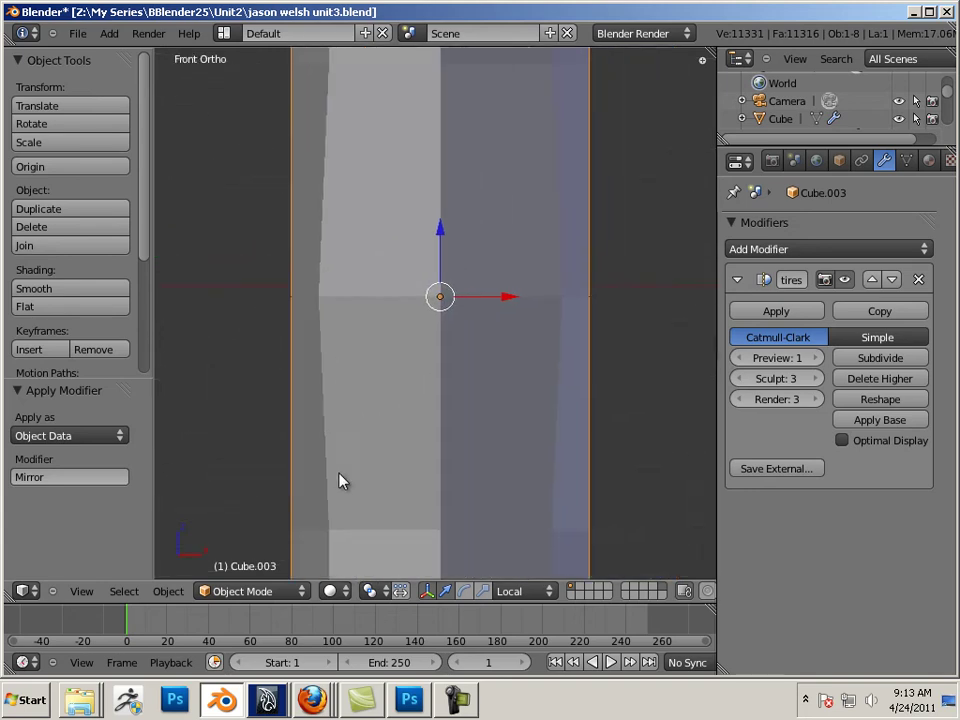
pyautogui.click(252, 591)
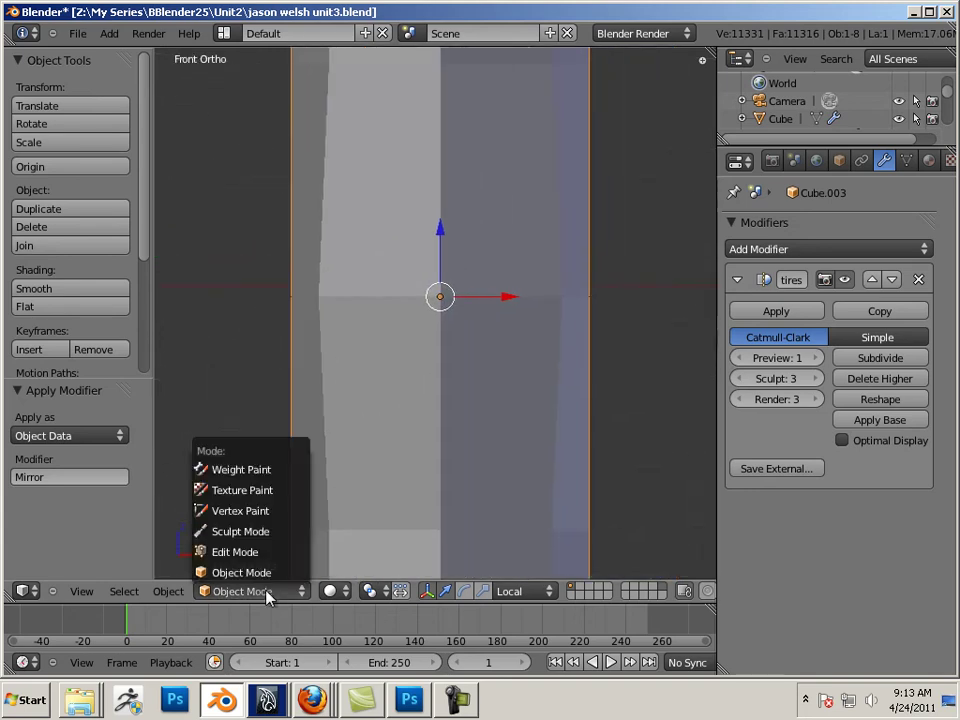
pyautogui.click(330, 591)
pyautogui.click(375, 552)
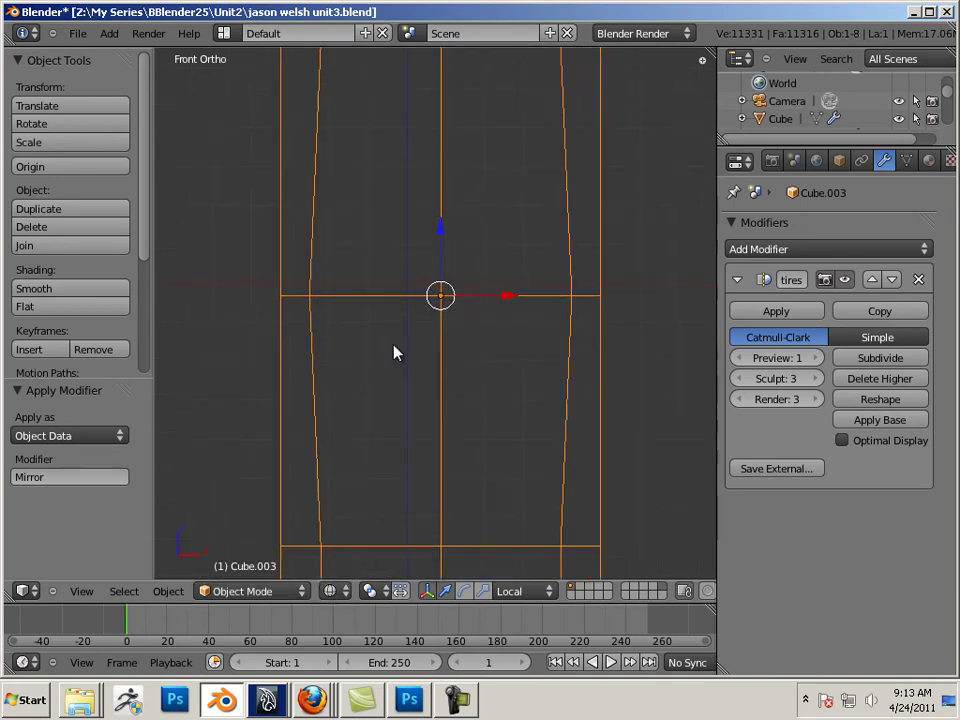
pyautogui.moveTo(424, 345); pyautogui.dragTo(429, 381, button='middle')
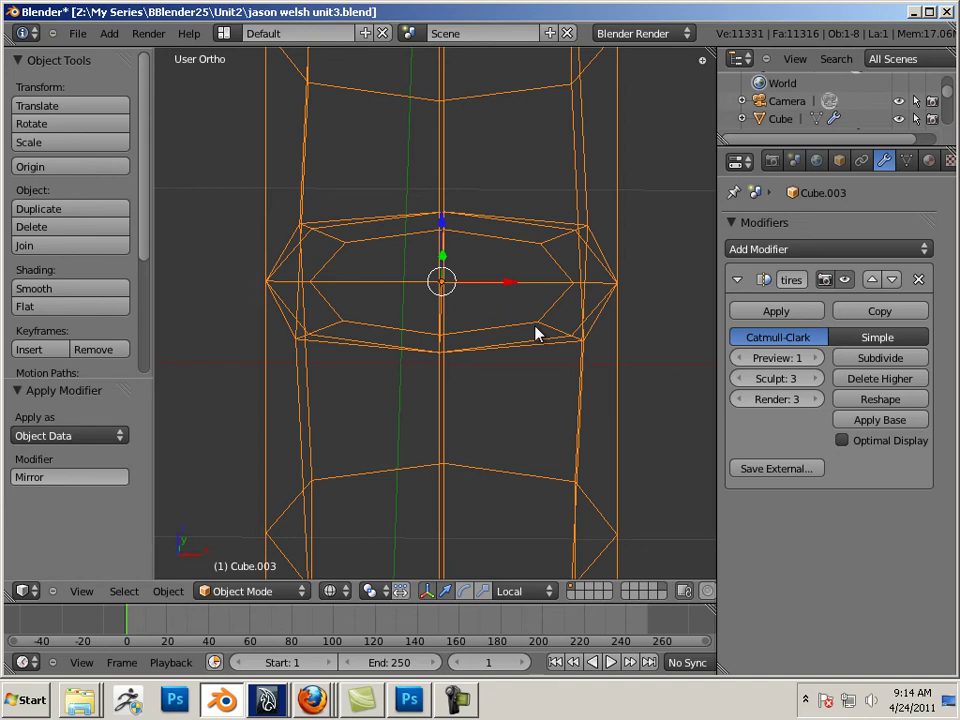
pyautogui.moveTo(403, 375); pyautogui.dragTo(407, 321, button='middle')
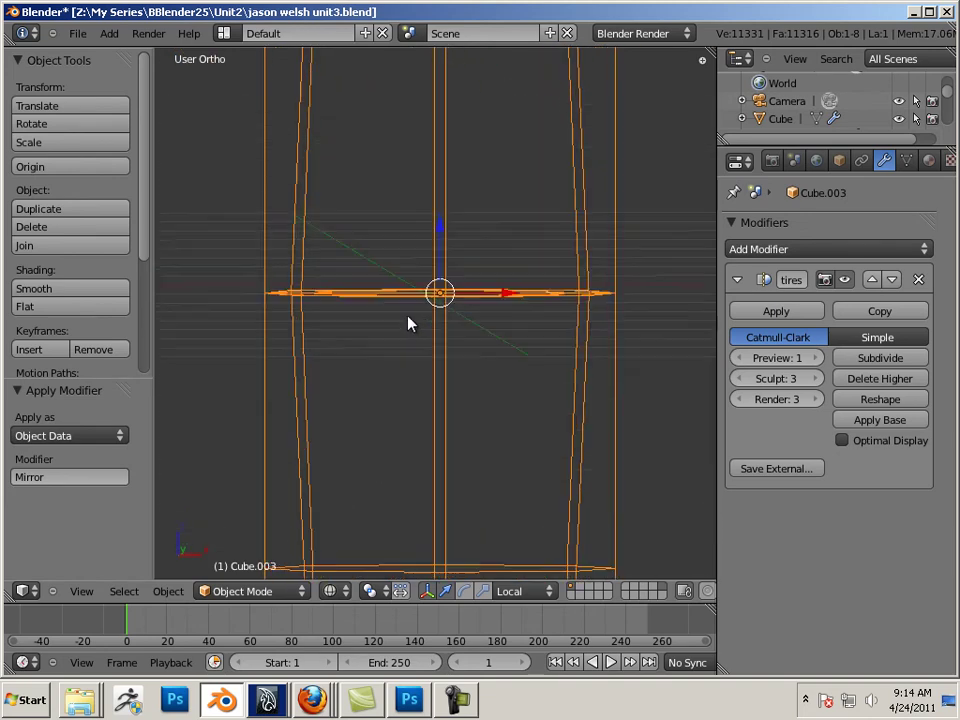
pyautogui.press('KP_1')
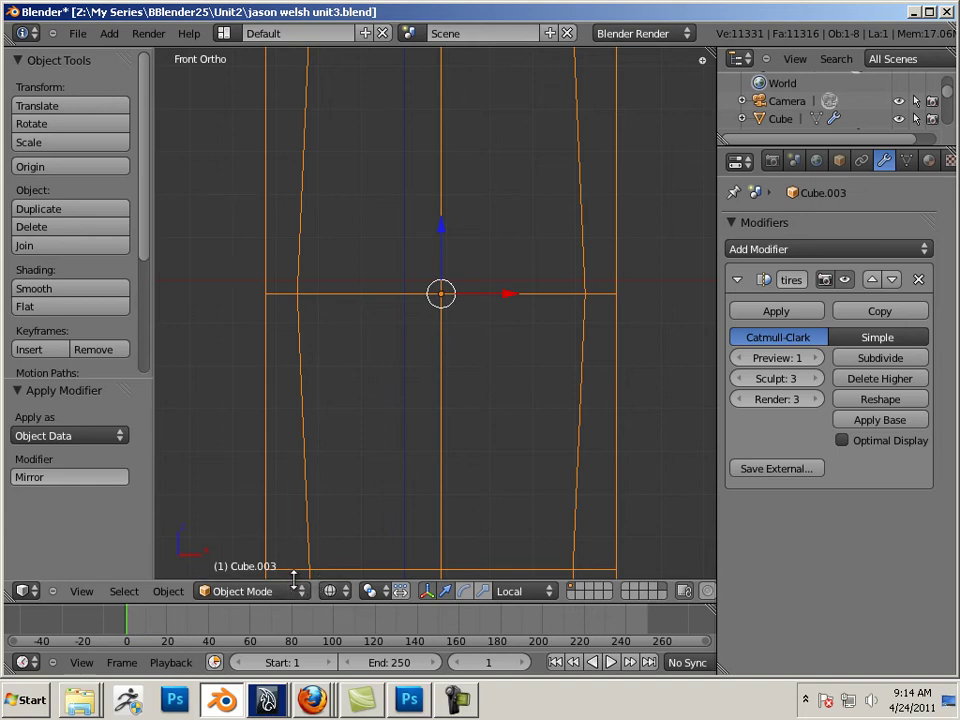
# Step: Box-select the middle seam vertices in Edit Mode and delete their interior faces
pyautogui.press('Tab')
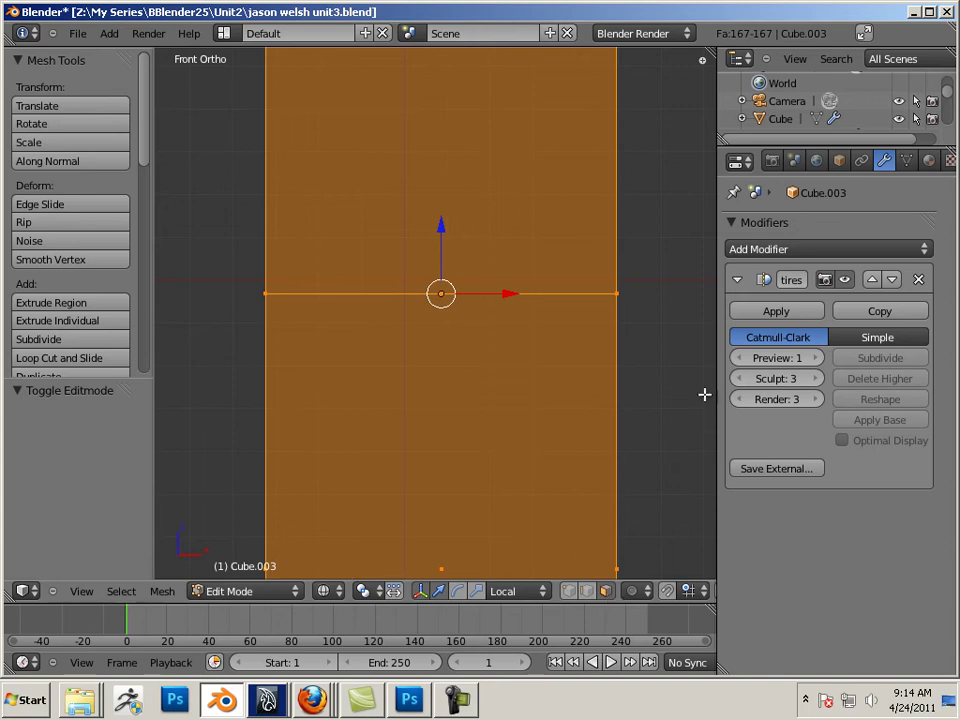
pyautogui.rightClick(659, 274)
pyautogui.press('b')
pyautogui.moveTo(652, 276); pyautogui.dragTo(240, 313)
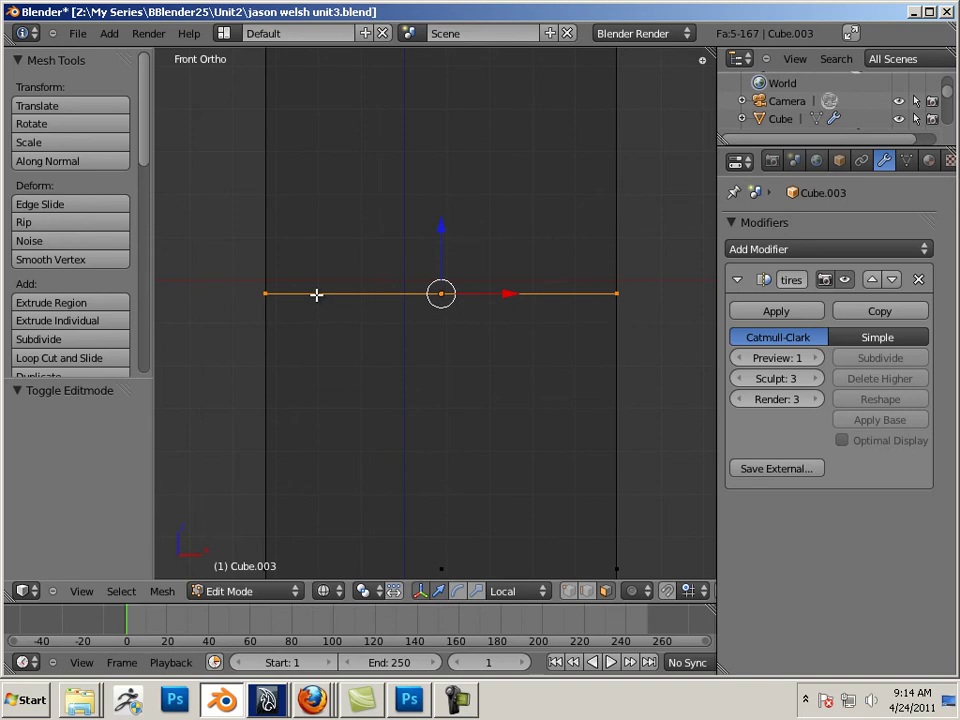
pyautogui.press('x')
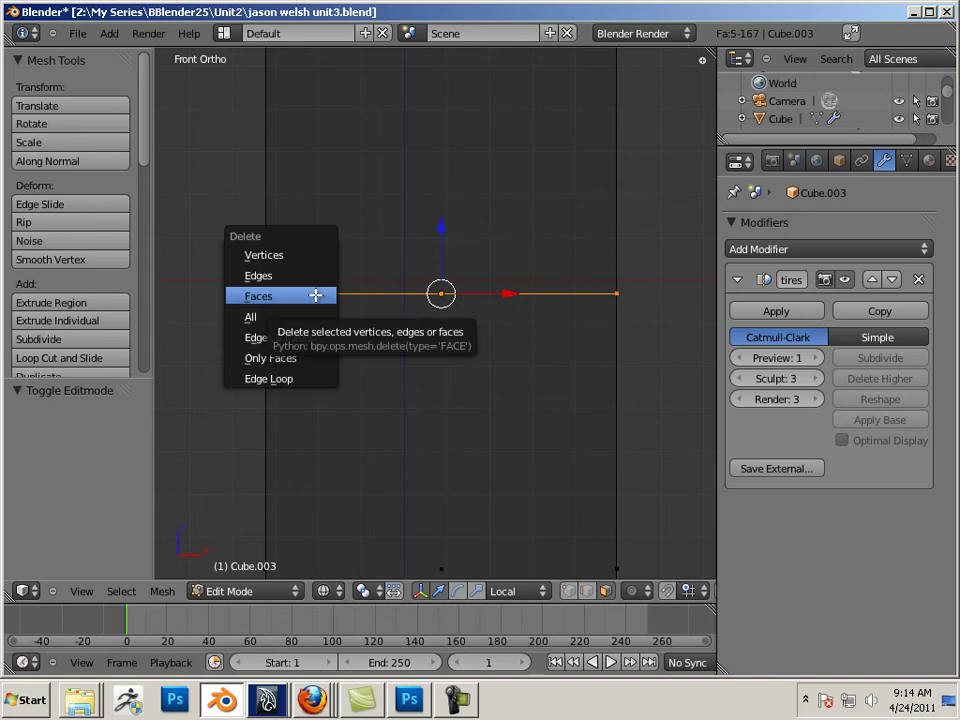
pyautogui.click(316, 295)
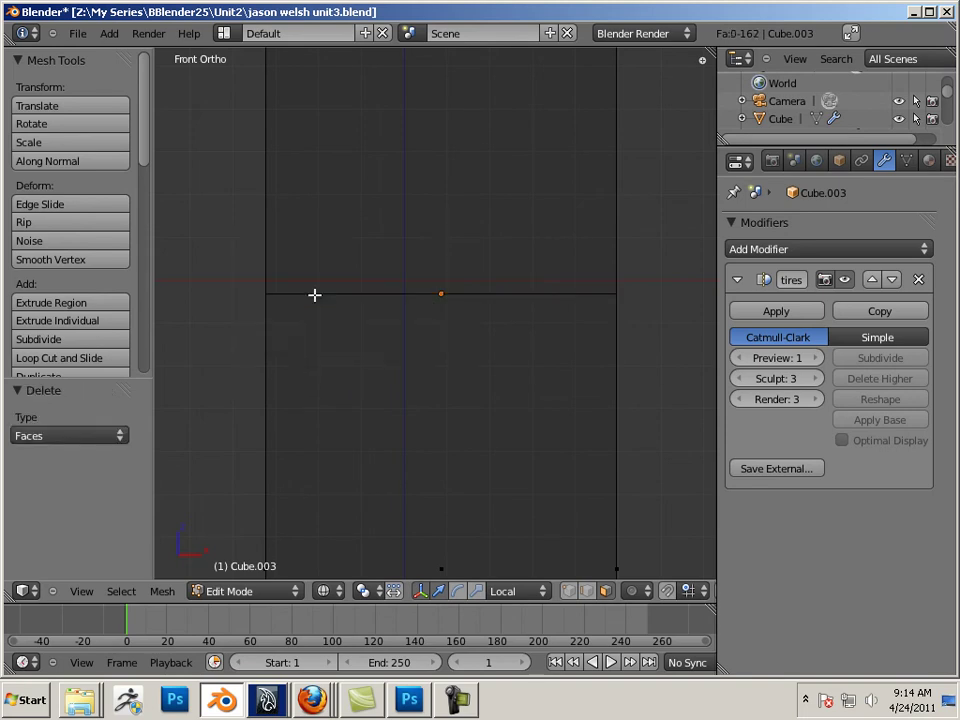
pyautogui.scroll(-5, 324, 303)
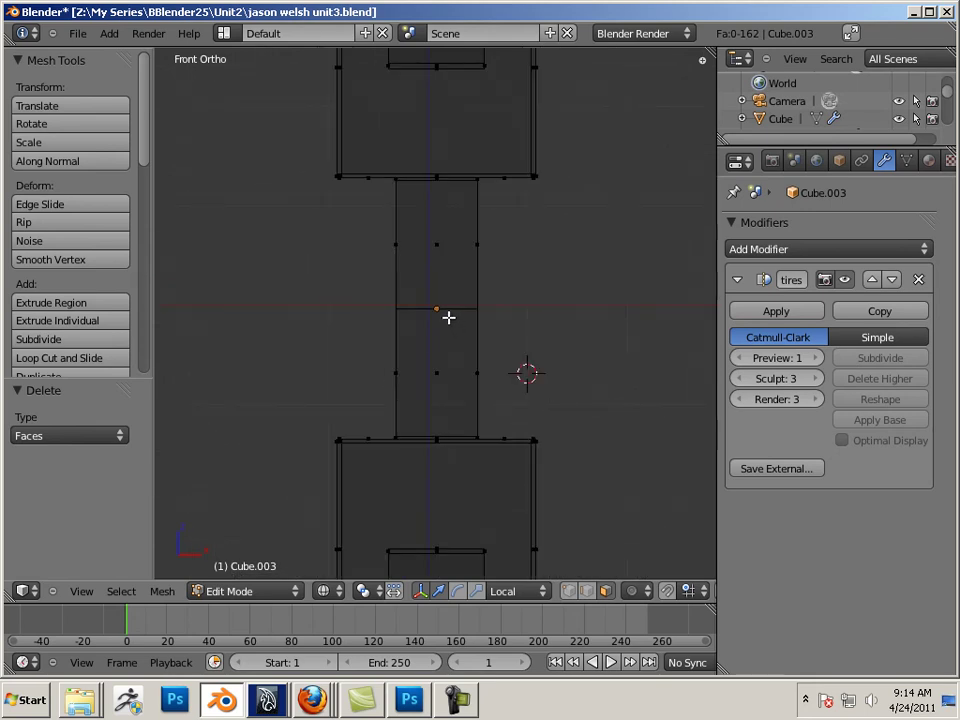
pyautogui.hotkey('ctrl', 'r')
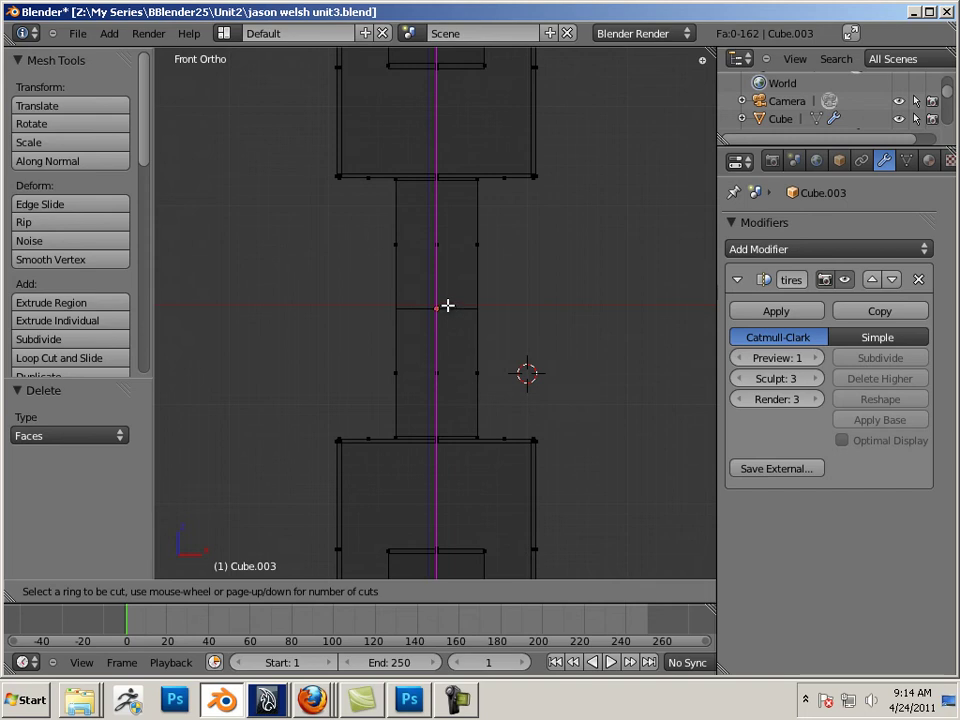
pyautogui.click(425, 300)
pyautogui.scroll(-3, 491, 328)
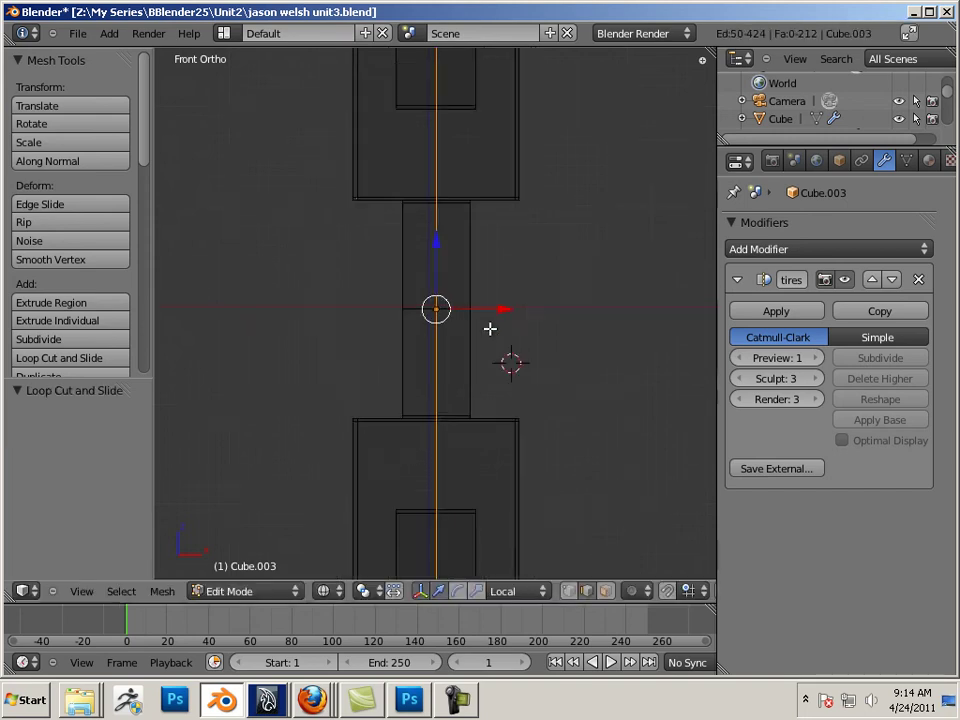
pyautogui.scroll(2, 483, 325)
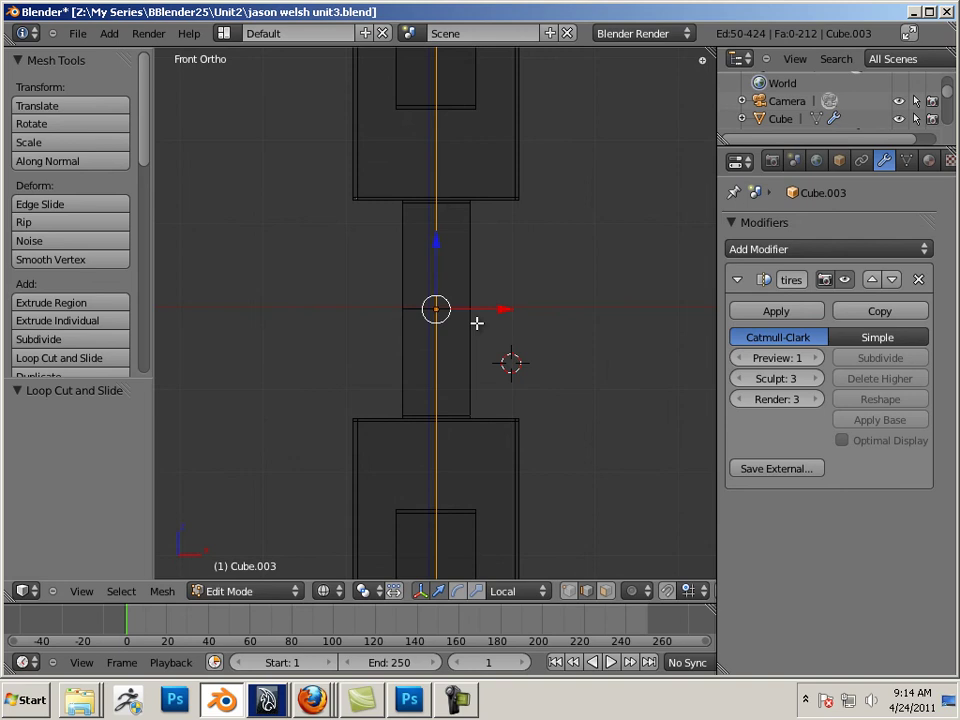
pyautogui.hotkey('ctrl', 'z')
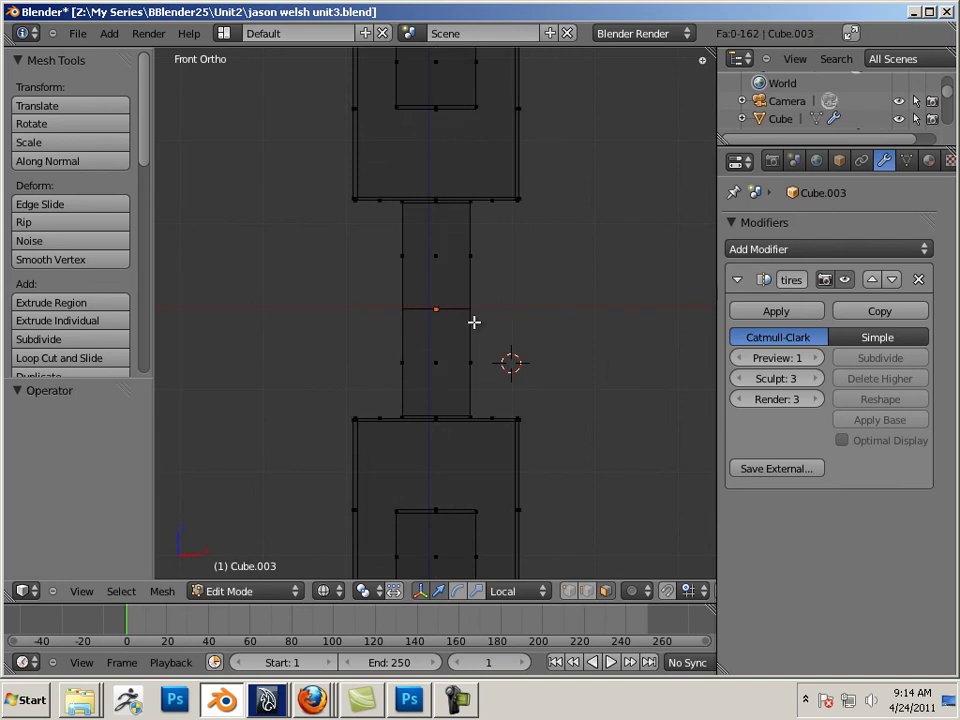
pyautogui.keyDown('shift'); pyautogui.moveTo(474, 321); pyautogui.dragTo(437, 322, button='middle'); pyautogui.keyUp('shift')
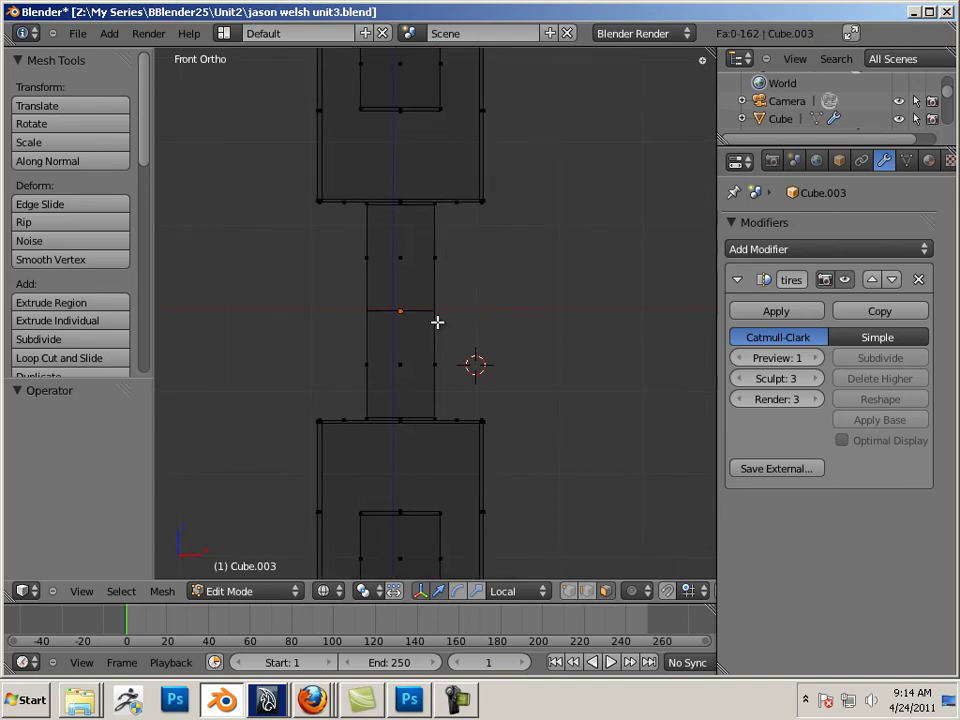
pyautogui.scroll(-2, 435, 318)
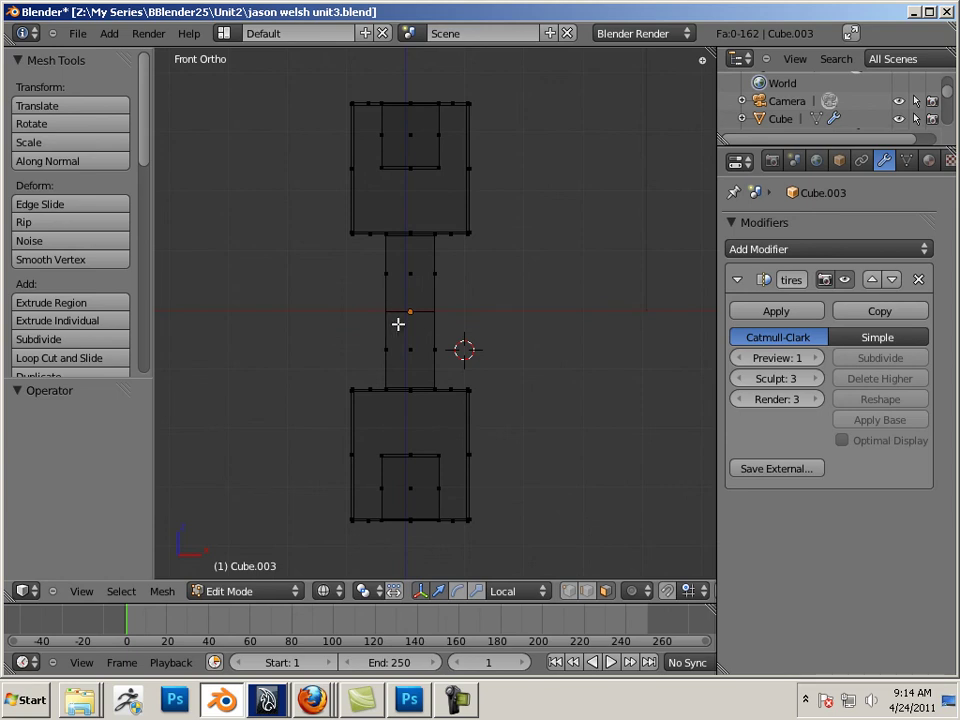
# Step: Select the entire mesh in Edit Mode and move it -0.728 along X
pyautogui.press('Tab')
pyautogui.press('Tab')
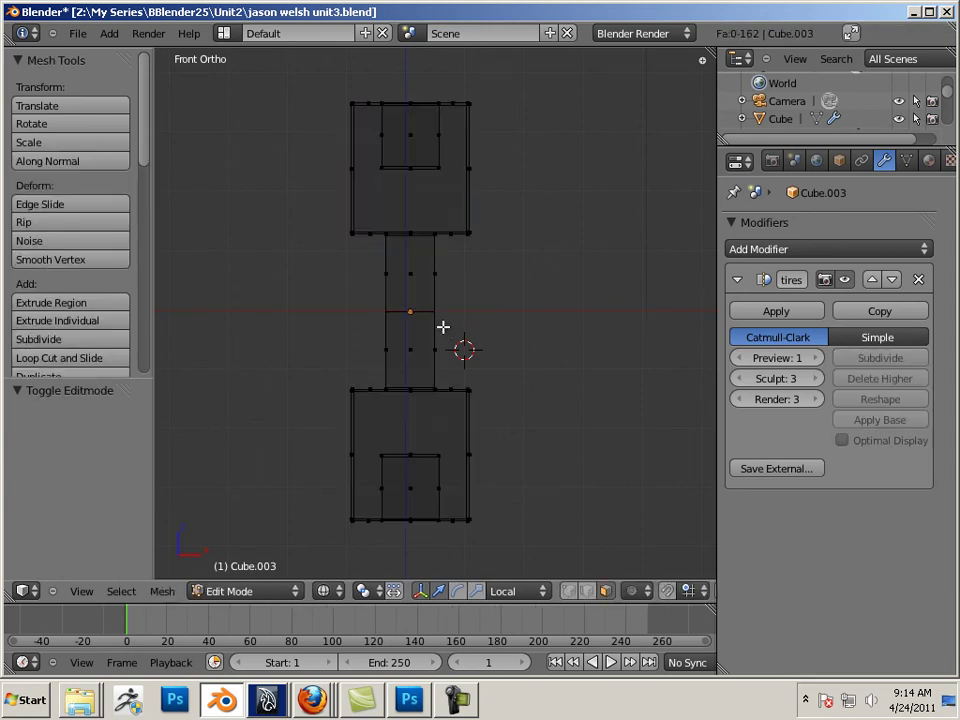
pyautogui.press('a')
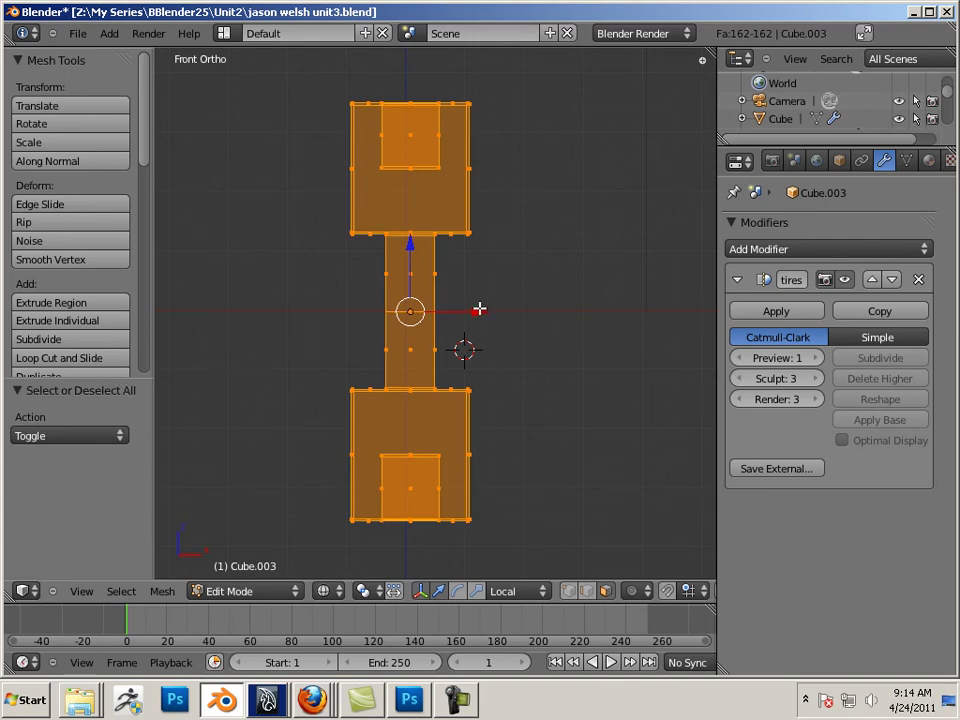
pyautogui.moveTo(479, 311); pyautogui.dragTo(434, 311)
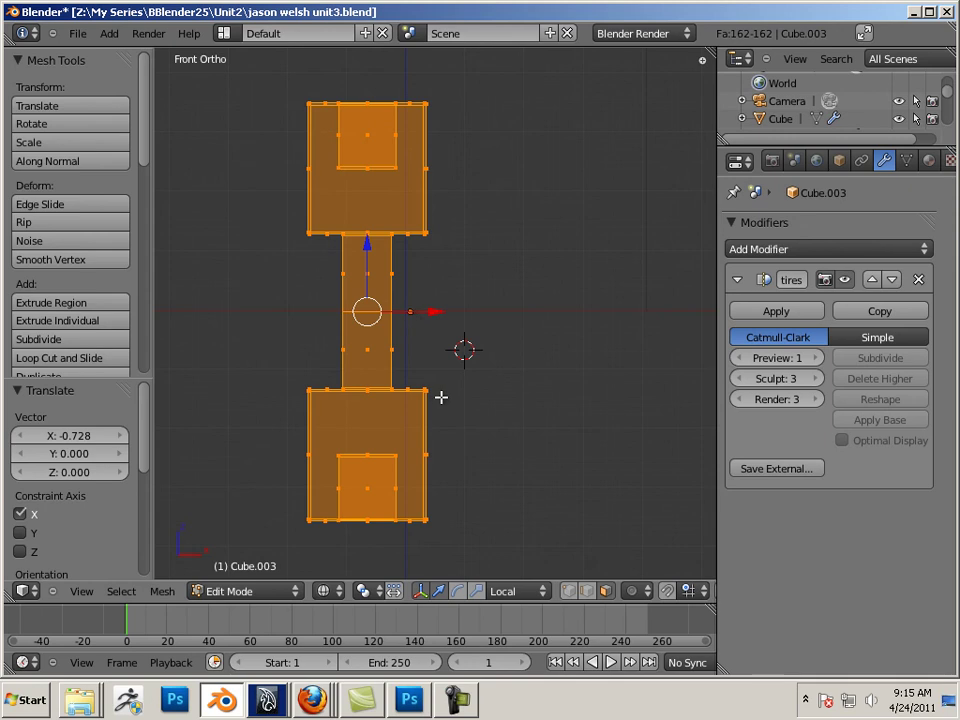
pyautogui.press('Tab')
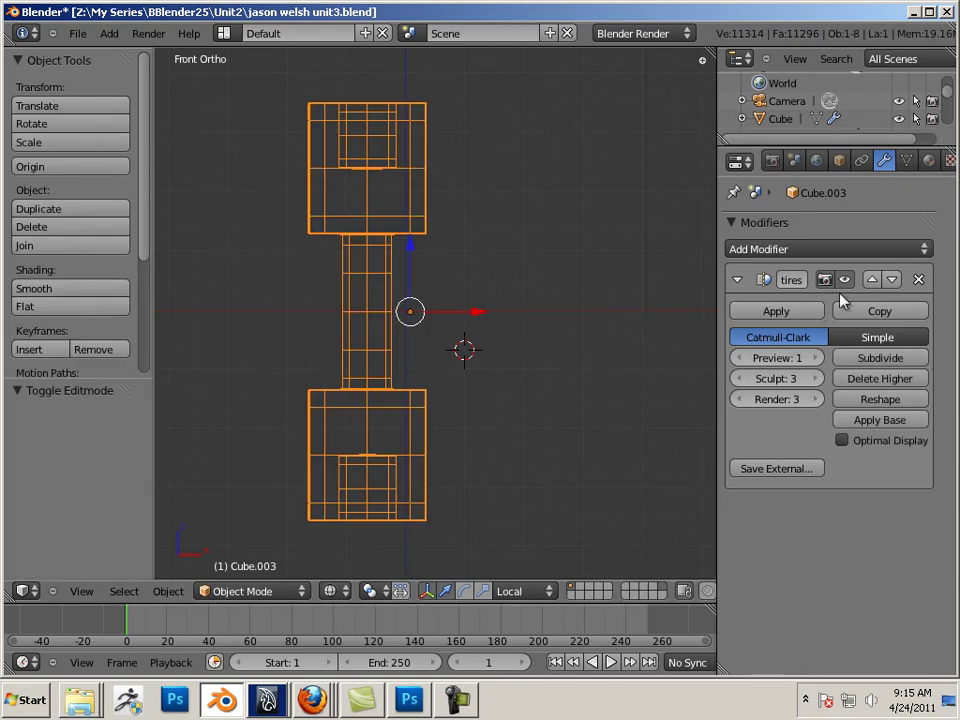
# Step: Add an X-axis Mirror modifier and slide the mesh -0.317 along X beside its copy
pyautogui.click(810, 250)
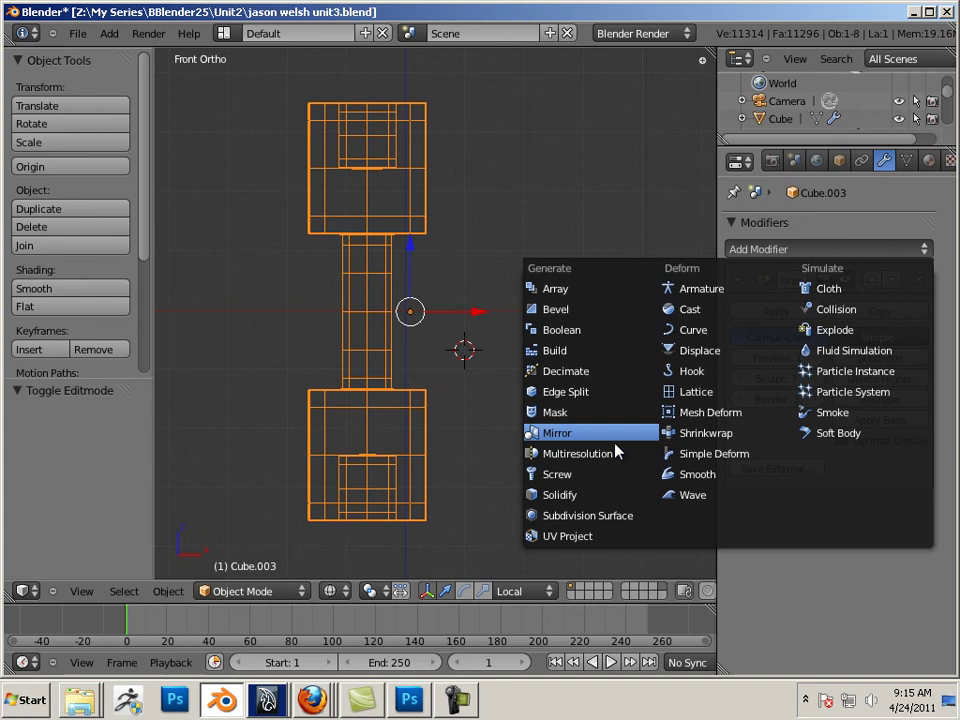
pyautogui.click(557, 433)
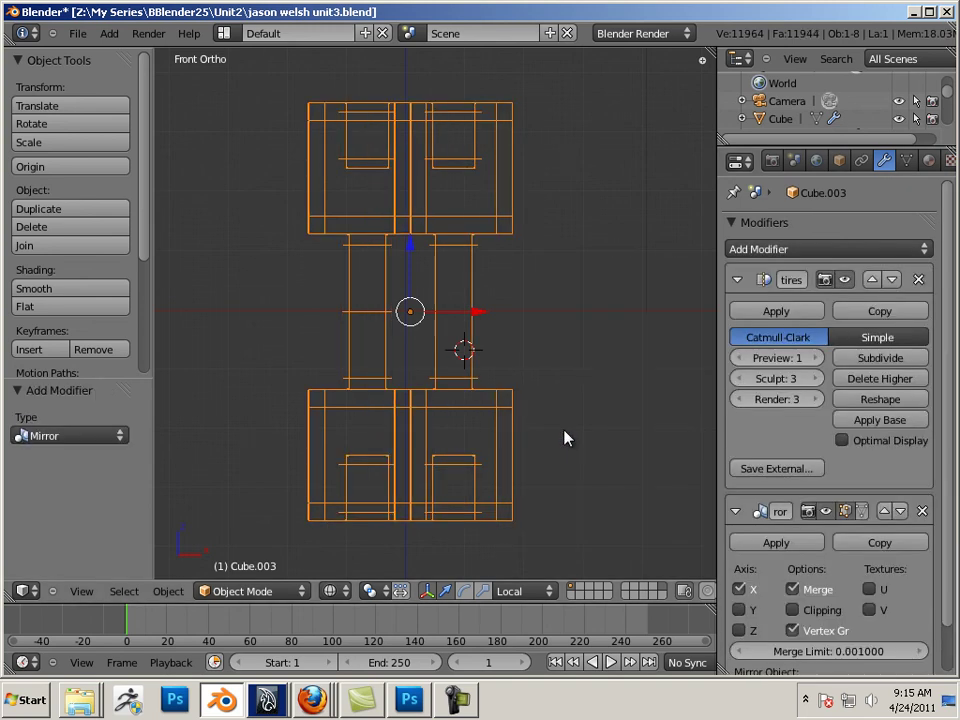
pyautogui.press('Tab')
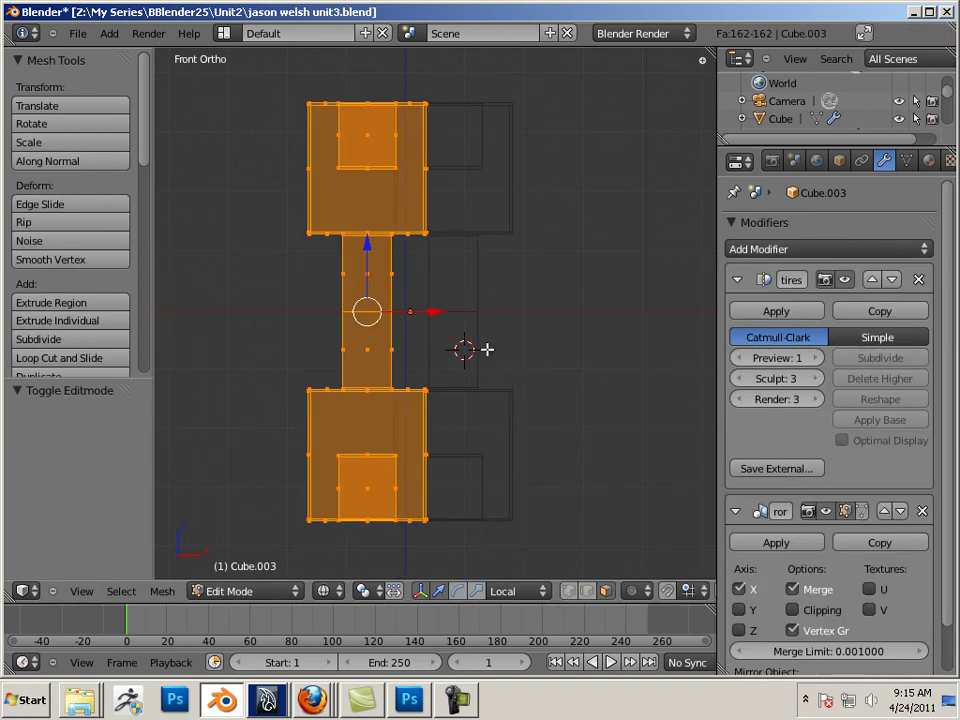
pyautogui.moveTo(443, 315); pyautogui.dragTo(417, 311)
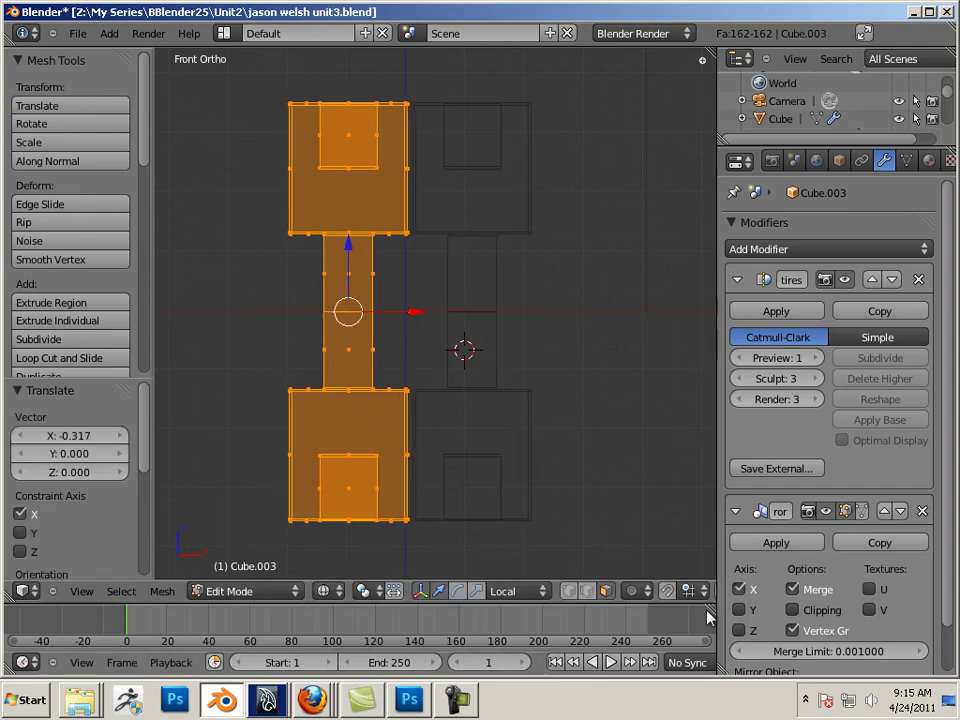
# Step: Reset the X mirror's Merge Limit to 0, then drag it up to 0.130 to weld the seam
pyautogui.click(857, 652)
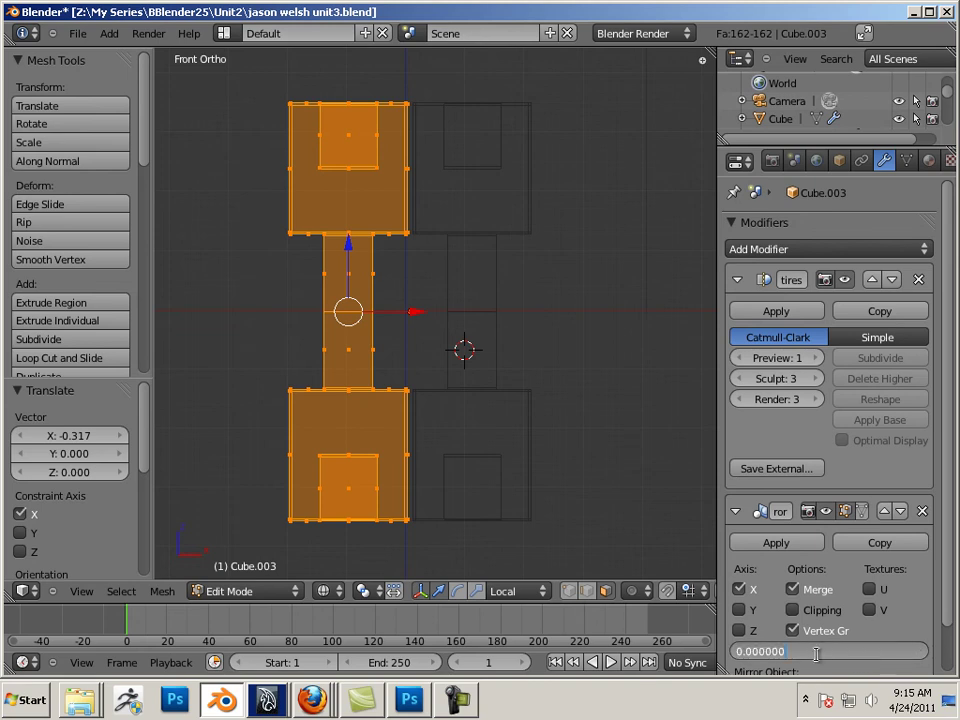
pyautogui.press('Return')
pyautogui.click(856, 656)
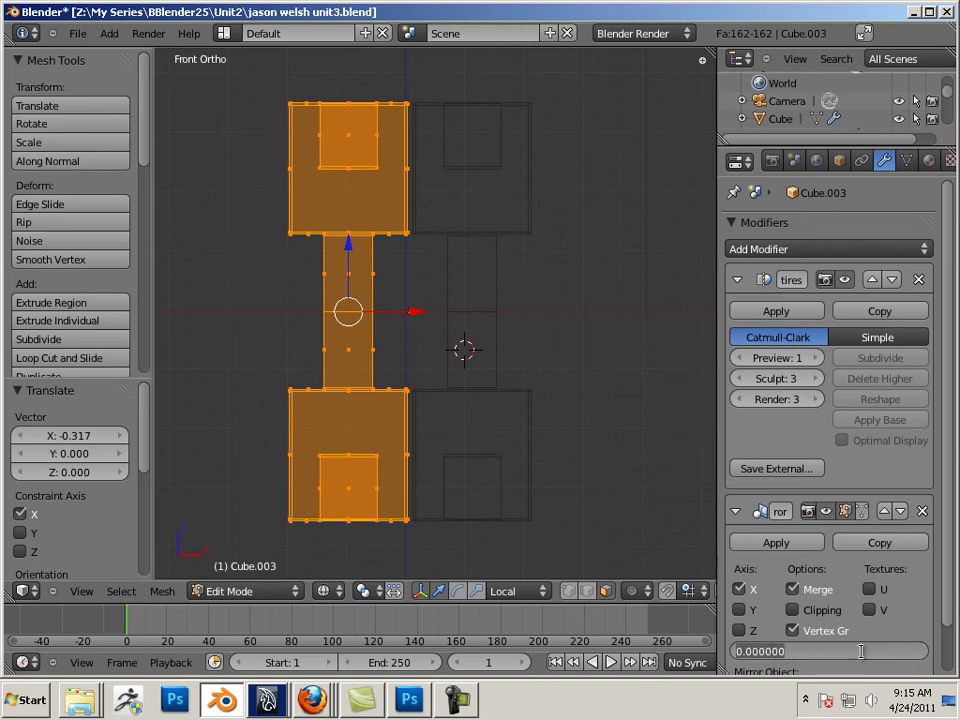
pyautogui.press('Return')
pyautogui.click(862, 653)
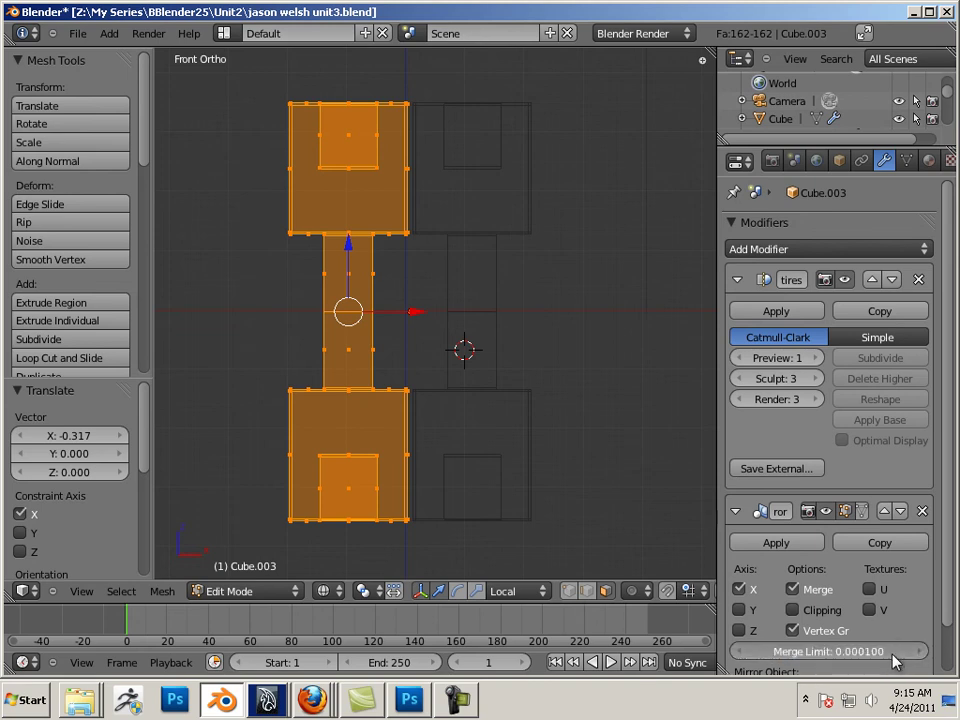
pyautogui.press('Return')
pyautogui.moveTo(738, 655); pyautogui.dragTo(851, 662)
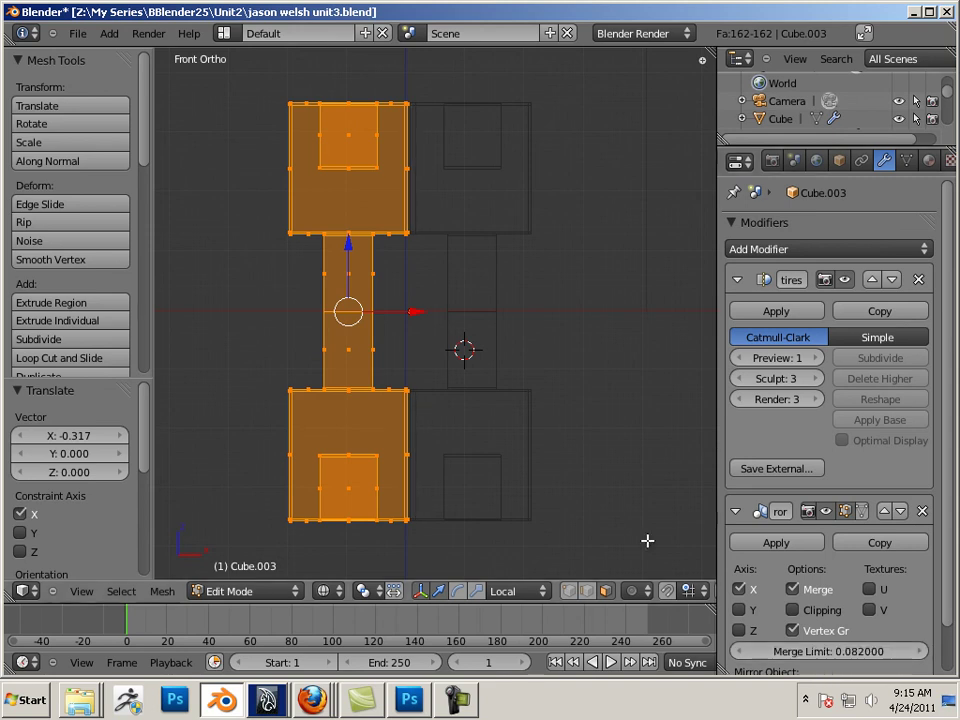
pyautogui.scroll(4, 459, 365)
pyautogui.scroll(3, 459, 365)
pyautogui.keyDown('shift'); pyautogui.moveTo(332, 48); pyautogui.dragTo(387, 438, button='middle'); pyautogui.keyUp('shift')
pyautogui.moveTo(849, 656)
pyautogui.mouseDown()
pyautogui.moveTo(943, 654)
pyautogui.moveTo(803, 648)
pyautogui.moveTo(846, 653)
pyautogui.moveTo(840, 640)
pyautogui.mouseUp()
pyautogui.keyDown('shift'); pyautogui.moveTo(448, 336); pyautogui.dragTo(506, 559, button='middle'); pyautogui.keyUp('shift')
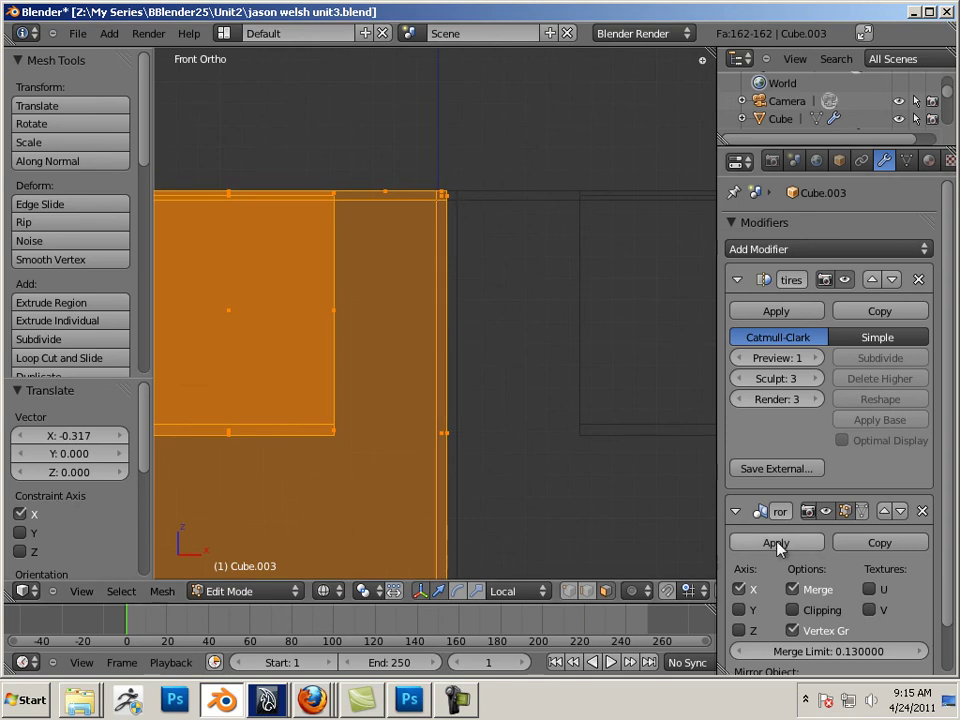
# Step: Apply Cube.003's X-axis Mirror modifier in Object Mode, then return to Front Ortho view
pyautogui.press('Tab')
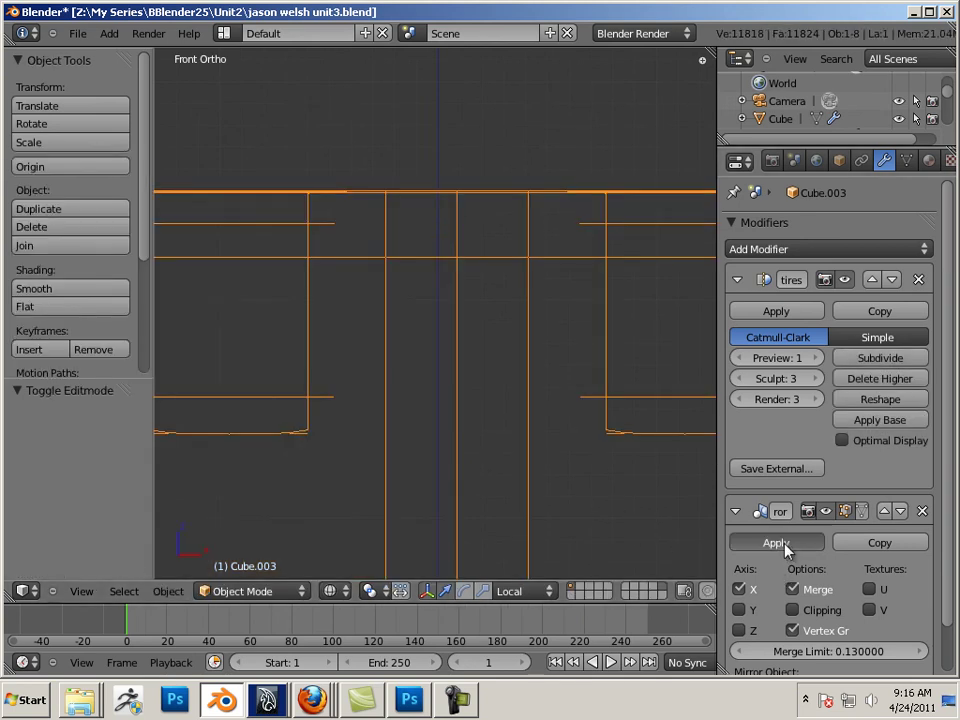
pyautogui.click(776, 542)
pyautogui.scroll(-5, 364, 349)
pyautogui.keyDown('shift'); pyautogui.moveTo(433, 357); pyautogui.dragTo(437, 182, button='middle'); pyautogui.keyUp('shift')
pyautogui.moveTo(510, 240); pyautogui.dragTo(535, 310, button='middle')
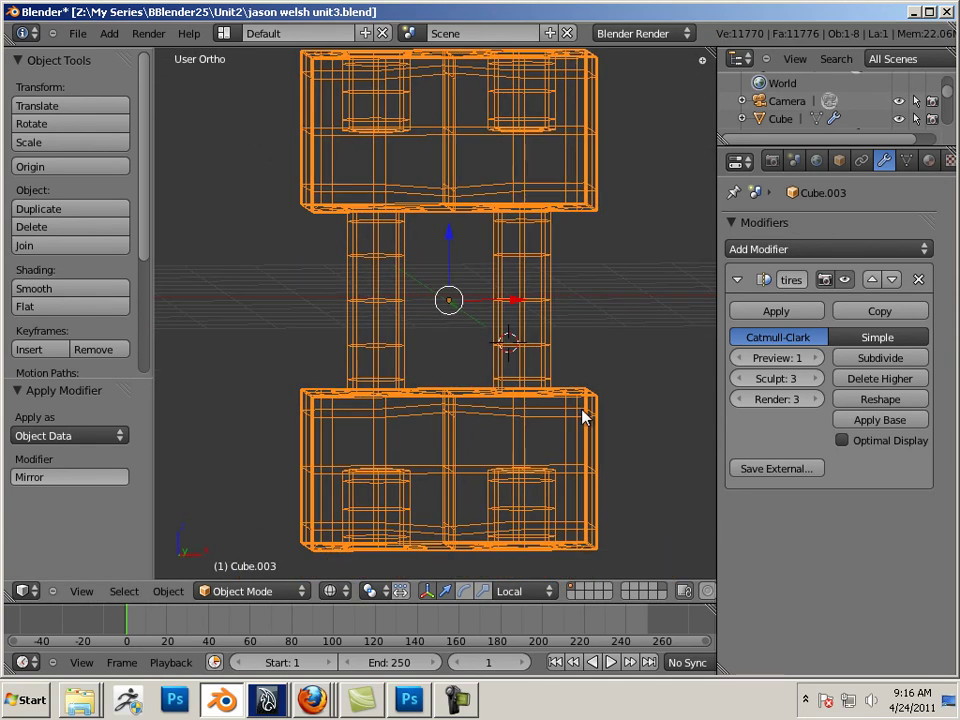
pyautogui.press('KP_1')
pyautogui.scroll(-1, 583, 420)
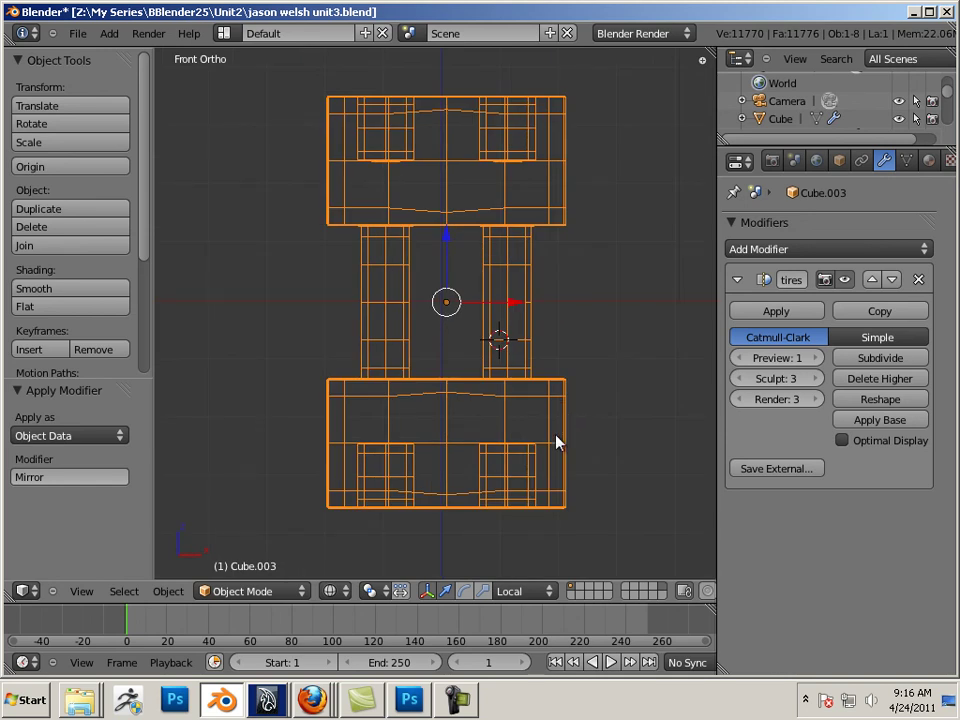
# Step: Switch Cube.003 into Edit Mode and zoom in on the mesh
pyautogui.click(276, 592)
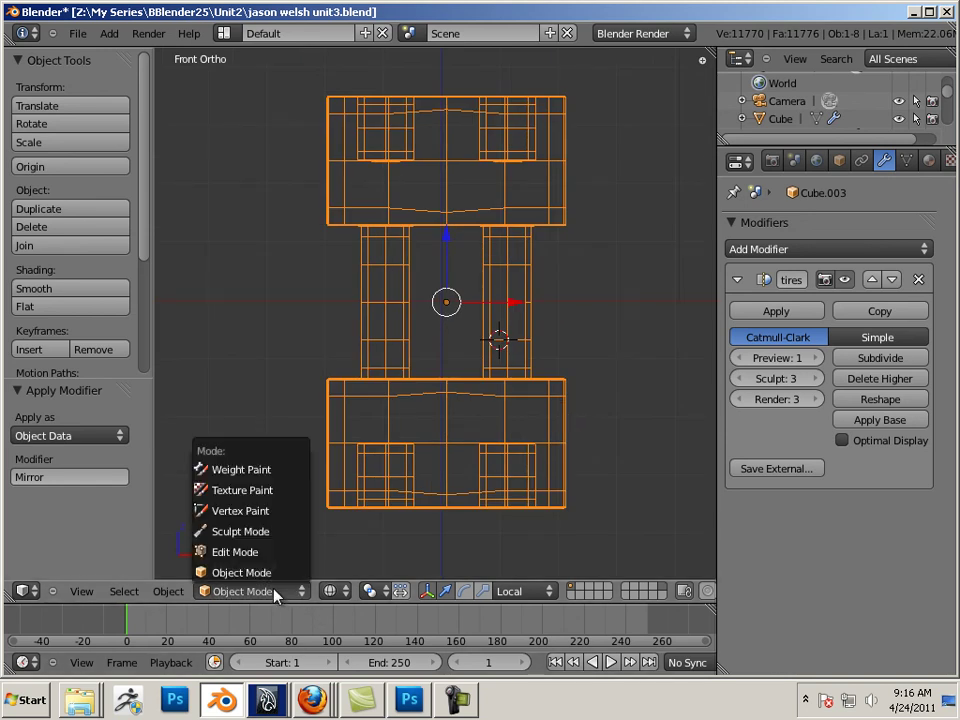
pyautogui.click(284, 587)
pyautogui.press('Tab')
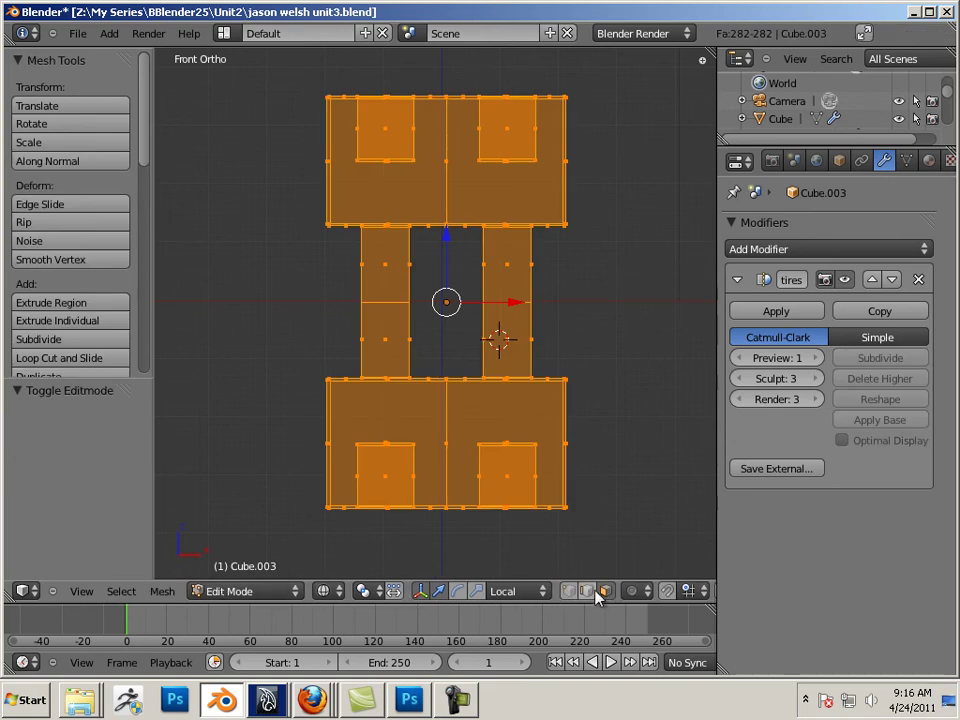
pyautogui.scroll(-1, 447, 91)
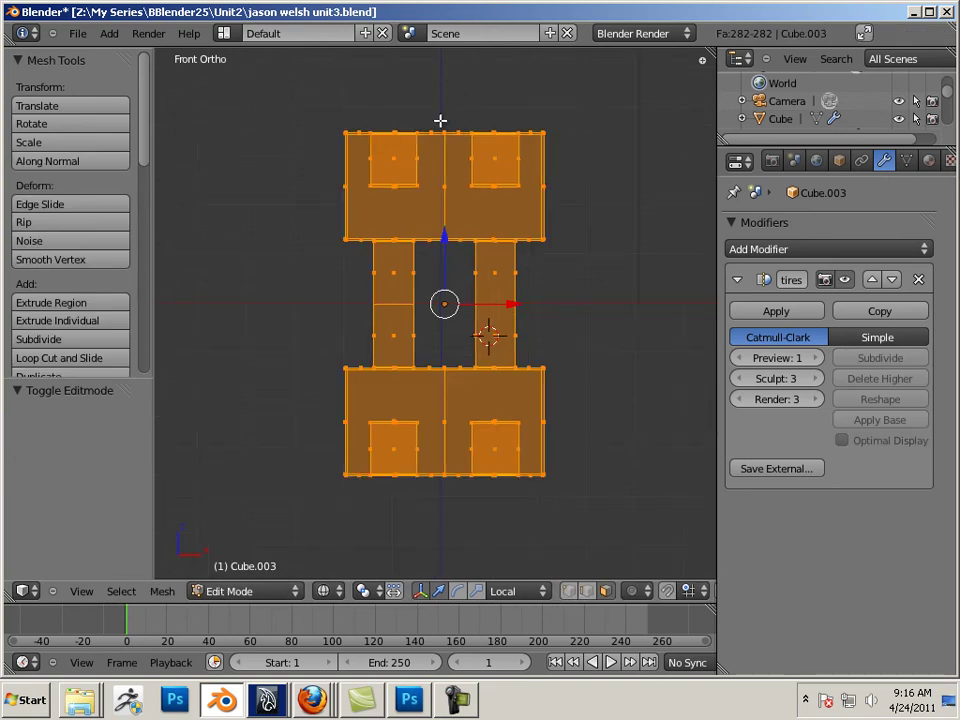
pyautogui.scroll(4, 448, 140)
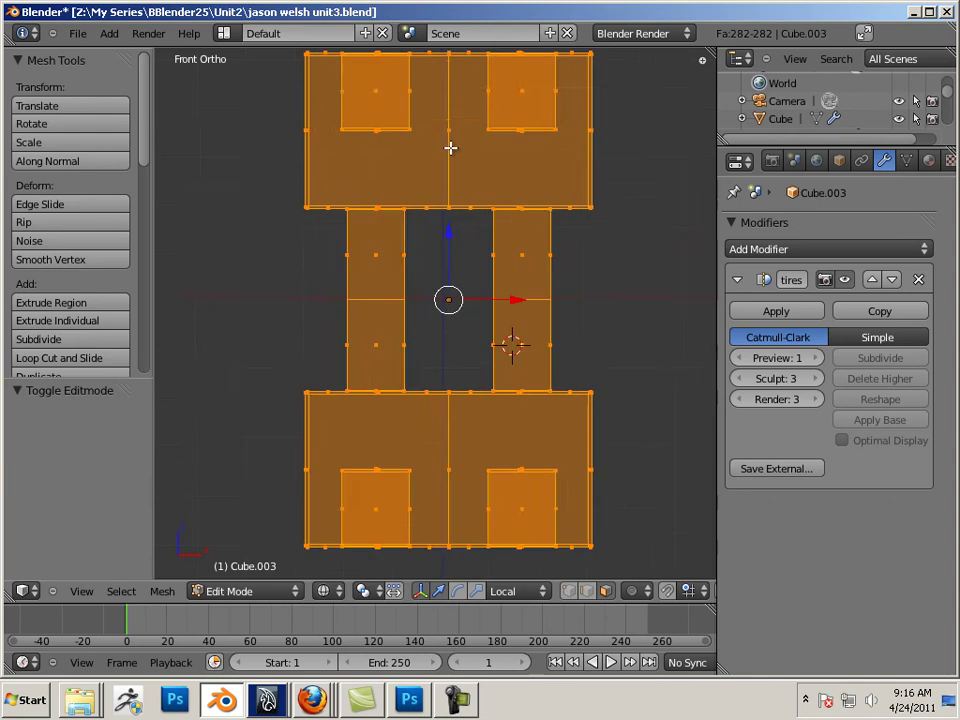
pyautogui.scroll(-2, 454, 208)
pyautogui.scroll(-1, 449, 77)
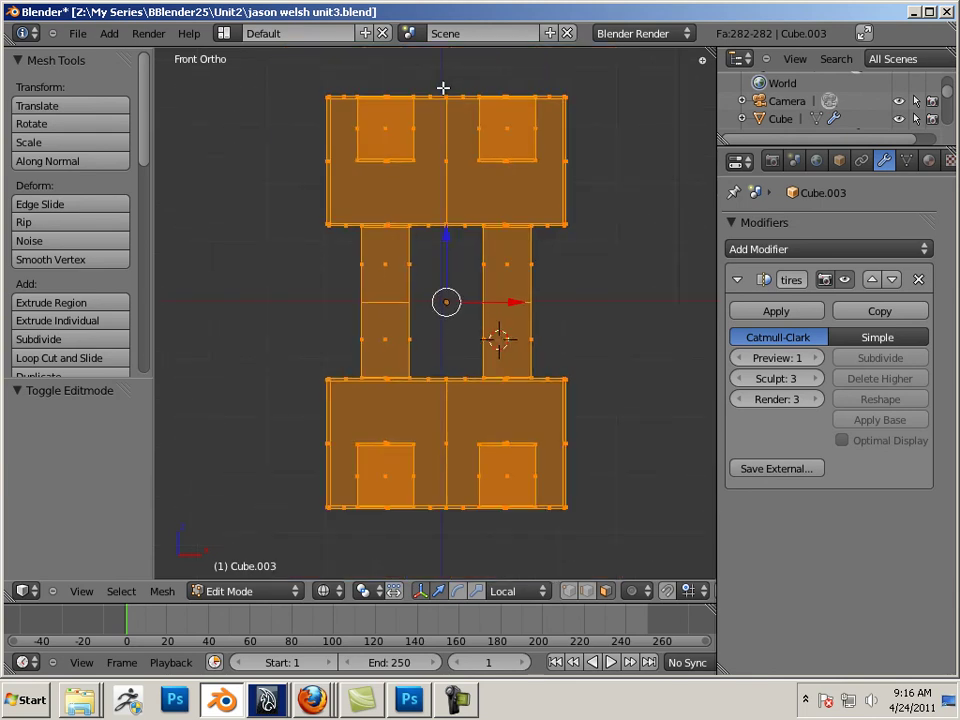
# Step: Box-select the vertical centre-line edges and delete their faces, leaving 243 faces
pyautogui.press('a')
pyautogui.press('b')
pyautogui.moveTo(443, 92); pyautogui.dragTo(450, 524)
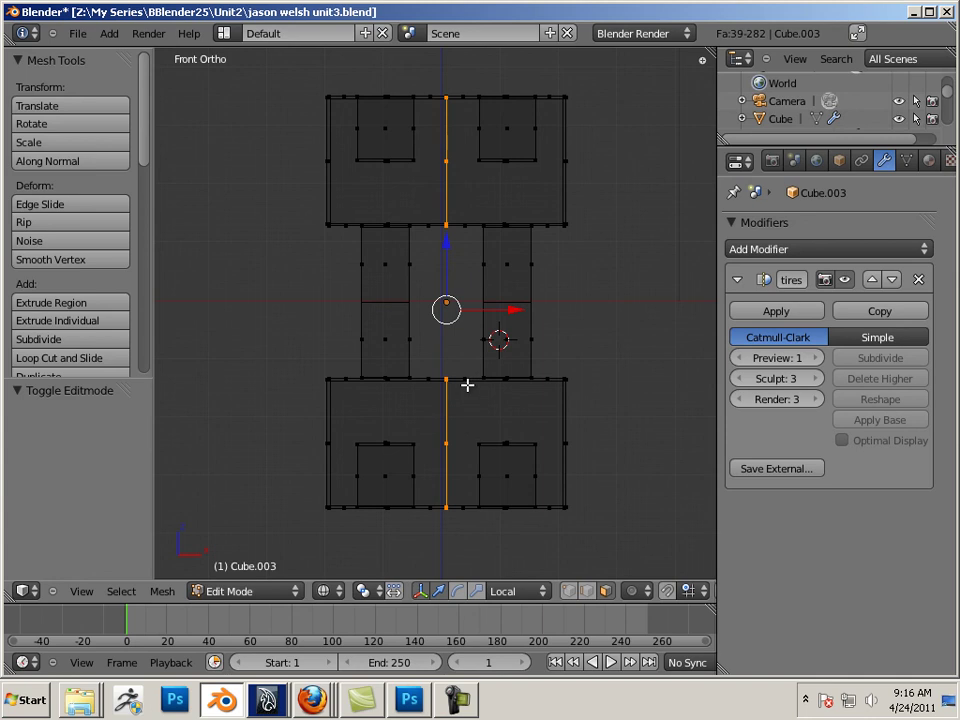
pyautogui.press('x')
pyautogui.click(466, 385)
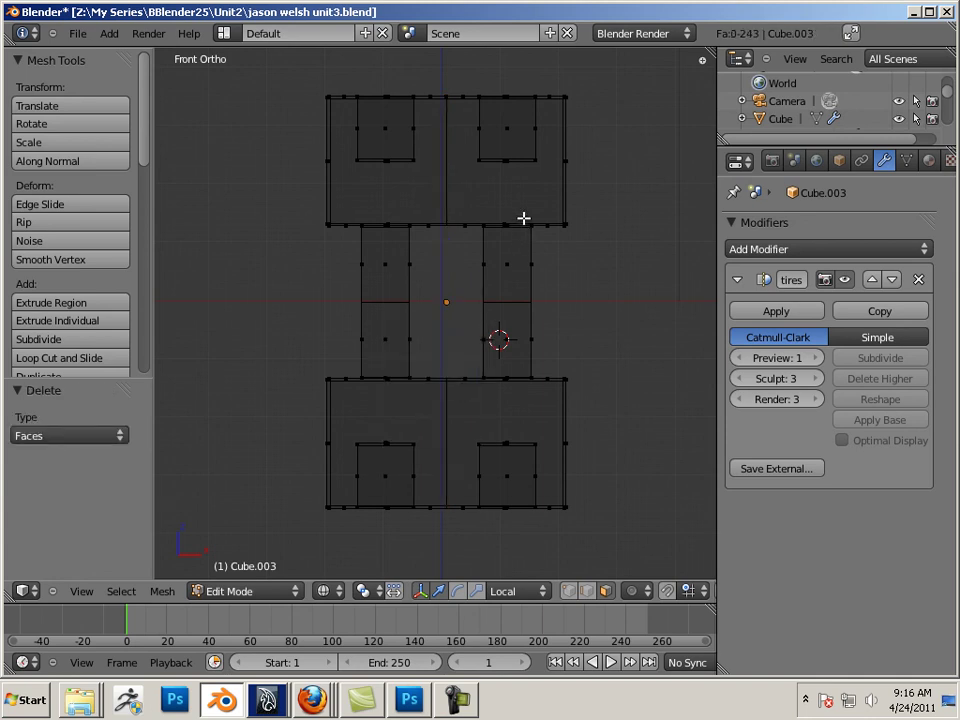
pyautogui.keyDown('shift'); pyautogui.moveTo(523, 218); pyautogui.dragTo(516, 461, button='middle'); pyautogui.keyUp('shift')
# Step: Delete the leftover interior face on the centre seam, leaving 242 faces
pyautogui.scroll(4, 530, 383)
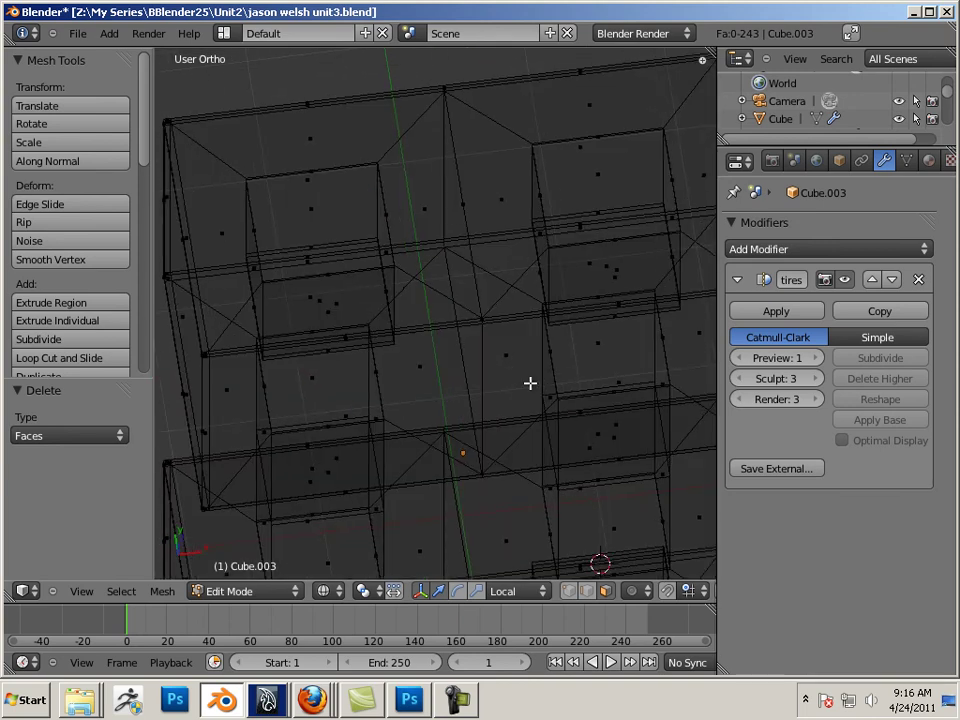
pyautogui.rightClick(466, 204)
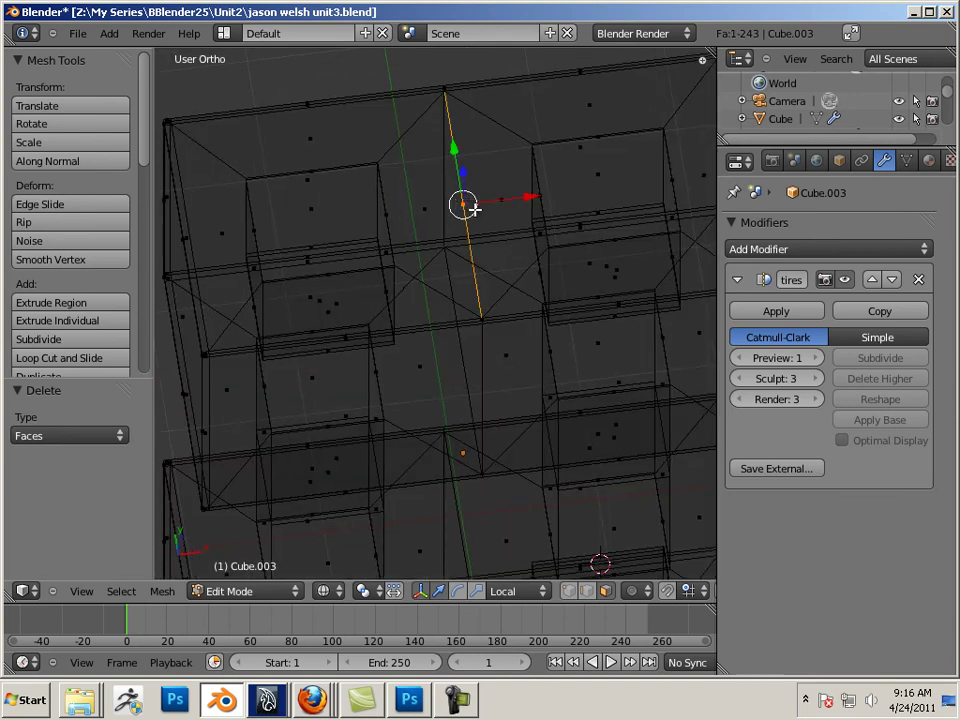
pyautogui.press('x')
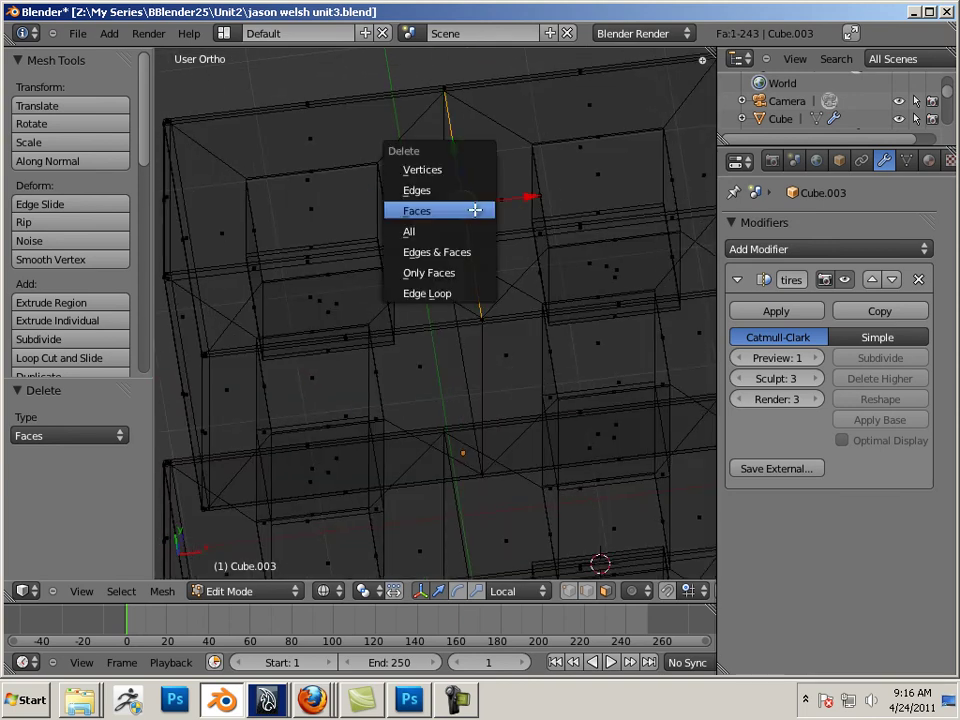
pyautogui.click(469, 208)
# Step: Orbit around the mesh from above and front-on to check the seam
pyautogui.moveTo(489, 287); pyautogui.dragTo(504, 216, button='middle')
pyautogui.scroll(-4, 476, 414)
pyautogui.moveTo(476, 415); pyautogui.dragTo(540, 386, button='middle')
pyautogui.scroll(4, 510, 383)
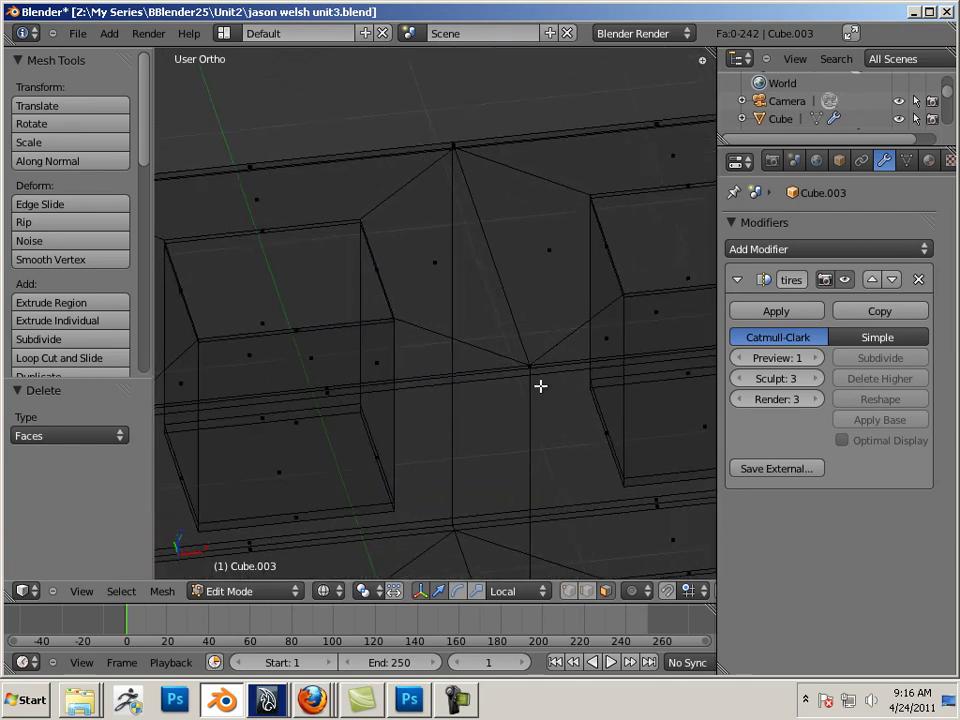
pyautogui.scroll(-4, 407, 403)
pyautogui.moveTo(407, 403); pyautogui.dragTo(399, 333, button='middle')
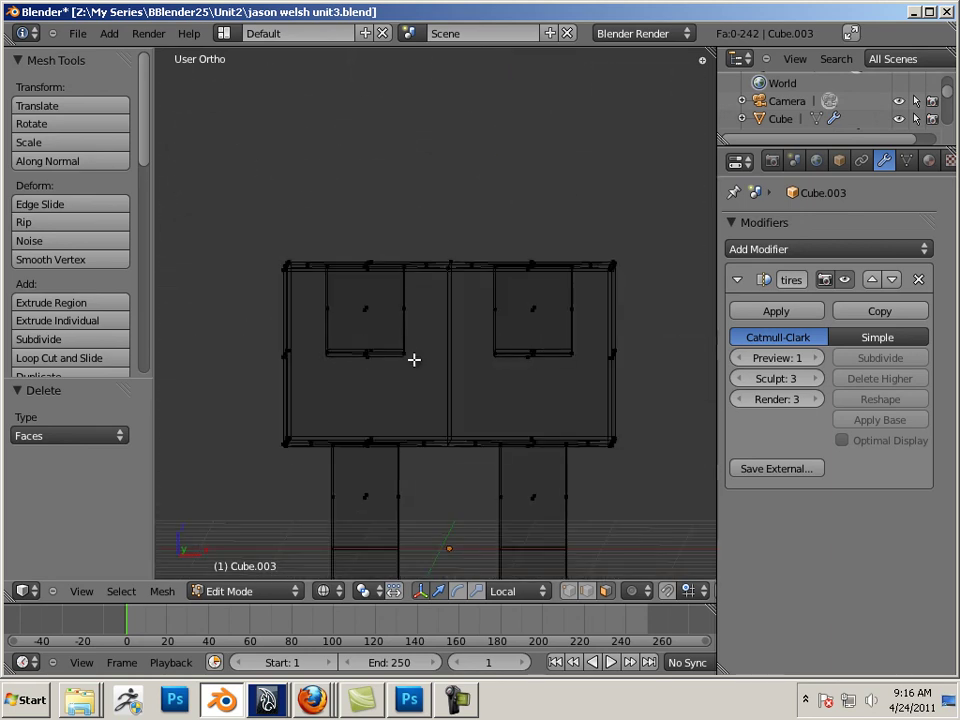
# Step: Loop-cut a horizontal edge loop across the upper block and move it -0.631 along Z
pyautogui.hotkey('ctrl', 'r')
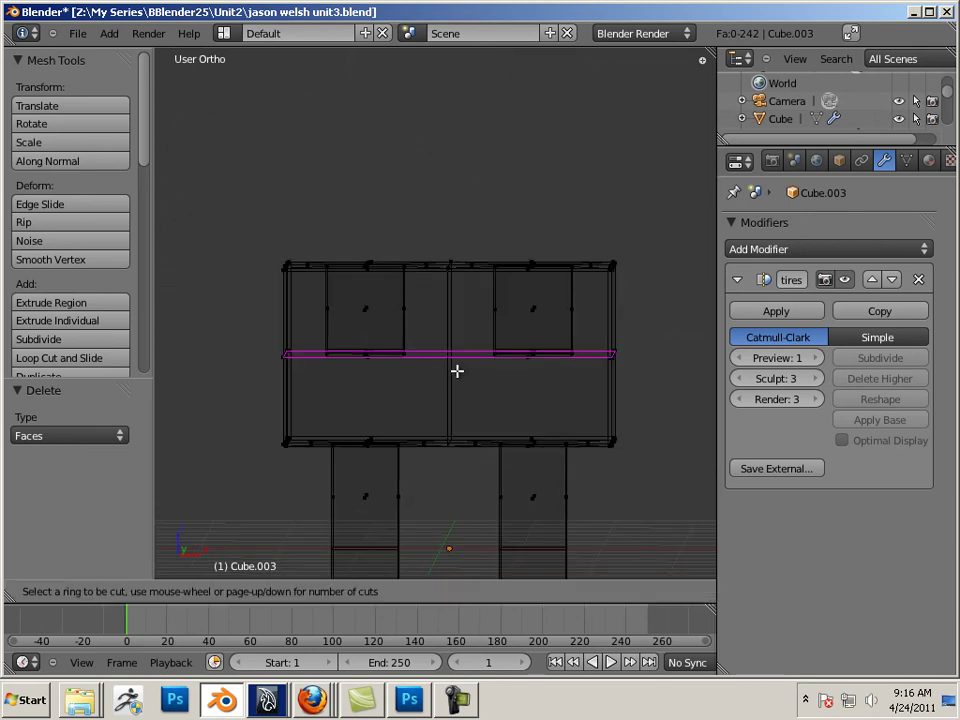
pyautogui.click(457, 371)
pyautogui.rightClick(457, 371)
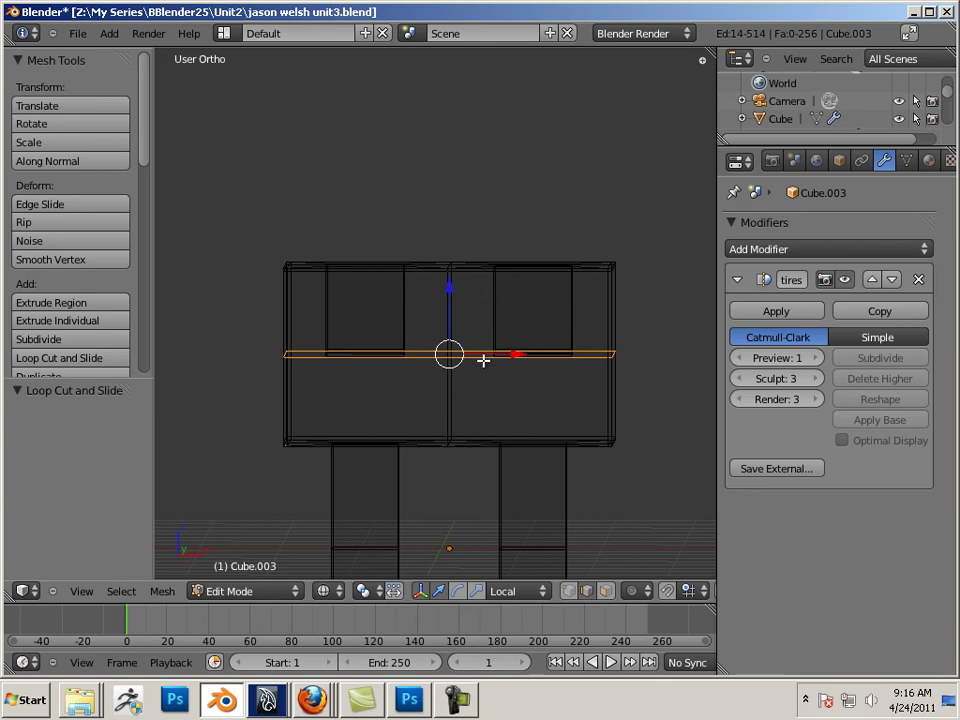
pyautogui.keyDown('shift'); pyautogui.moveTo(536, 394); pyautogui.dragTo(536, 312, button='middle'); pyautogui.keyUp('shift')
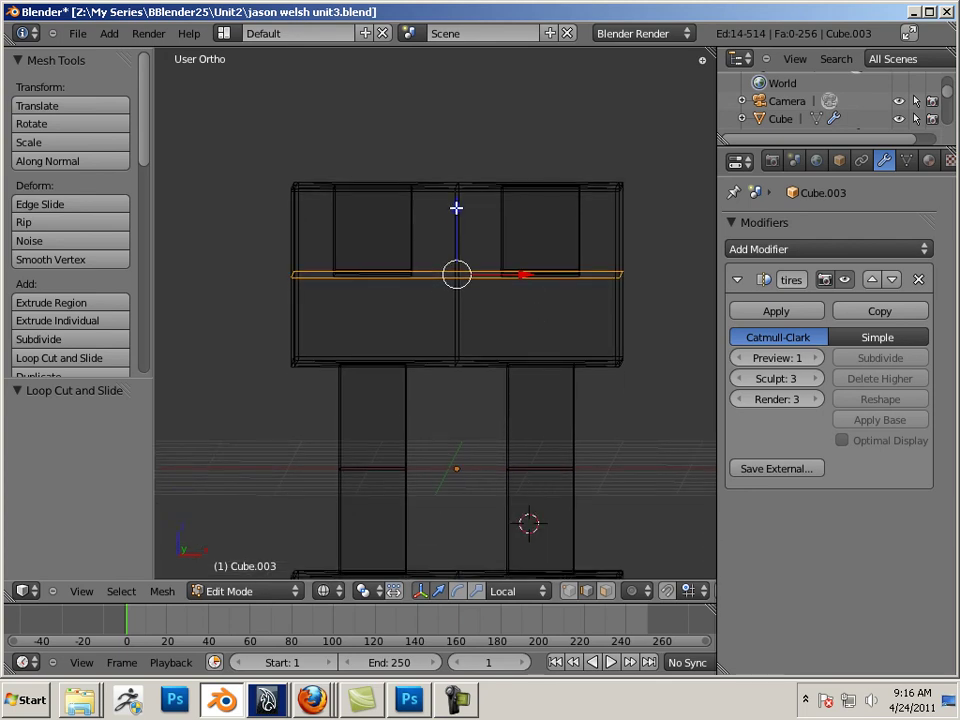
pyautogui.moveTo(456, 208); pyautogui.dragTo(445, 258)
pyautogui.scroll(-5, 564, 330)
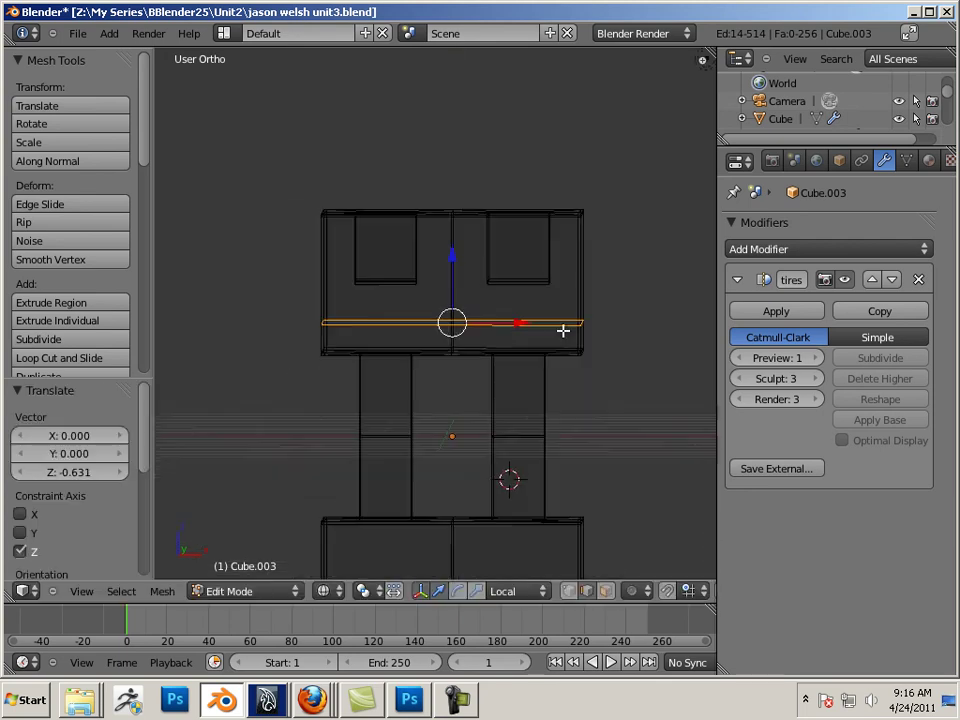
pyautogui.scroll(4, 470, 308)
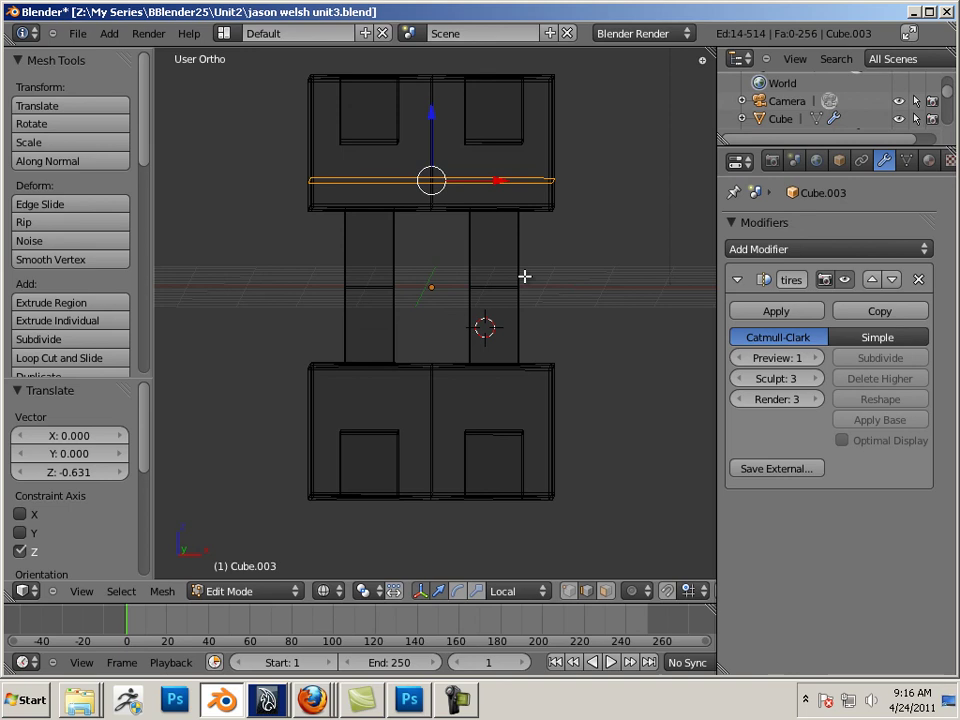